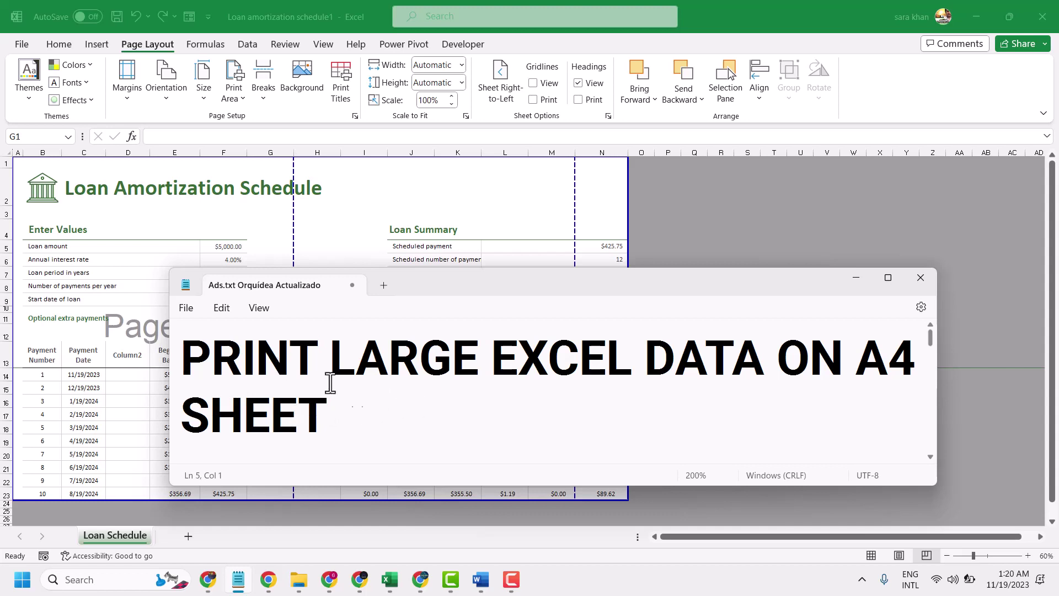
Minimize the Notepad title note and bring up Excel's Home tab.
click(855, 278)
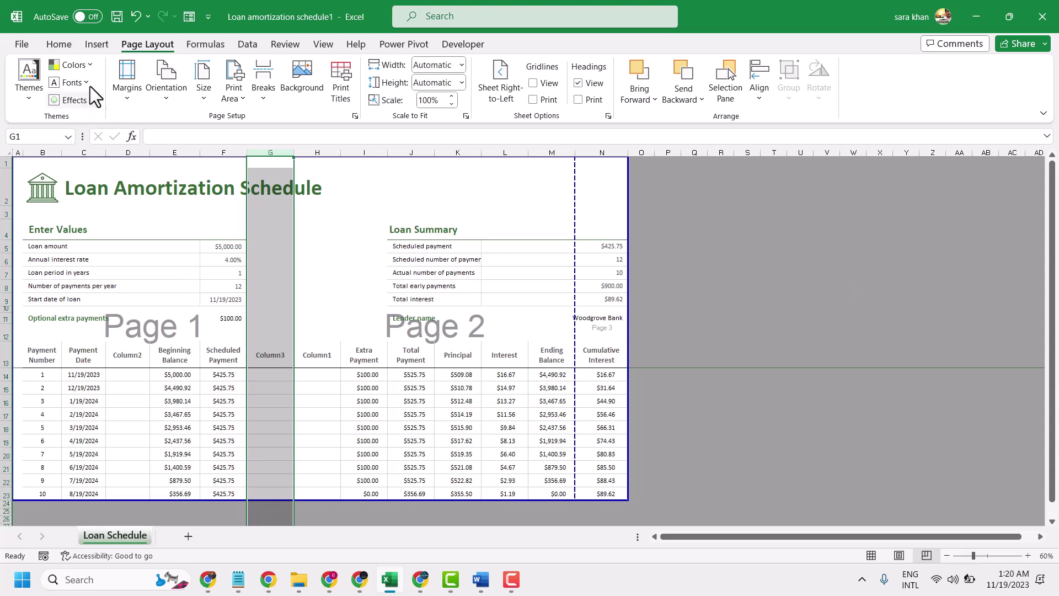
click(60, 48)
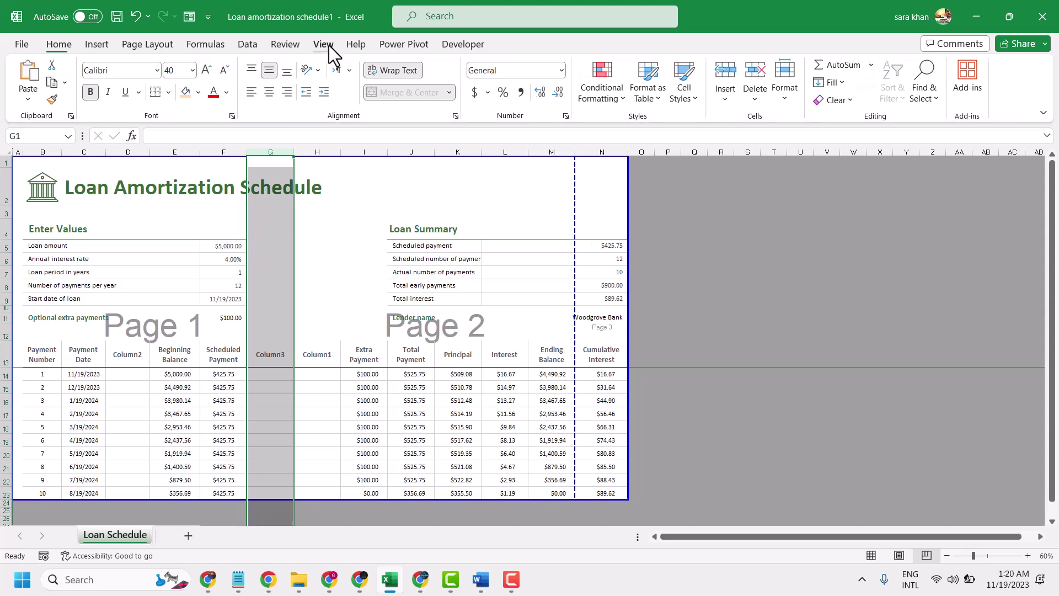
Switch the loan schedule from Page Break Preview to Normal view.
click(323, 44)
click(763, 311)
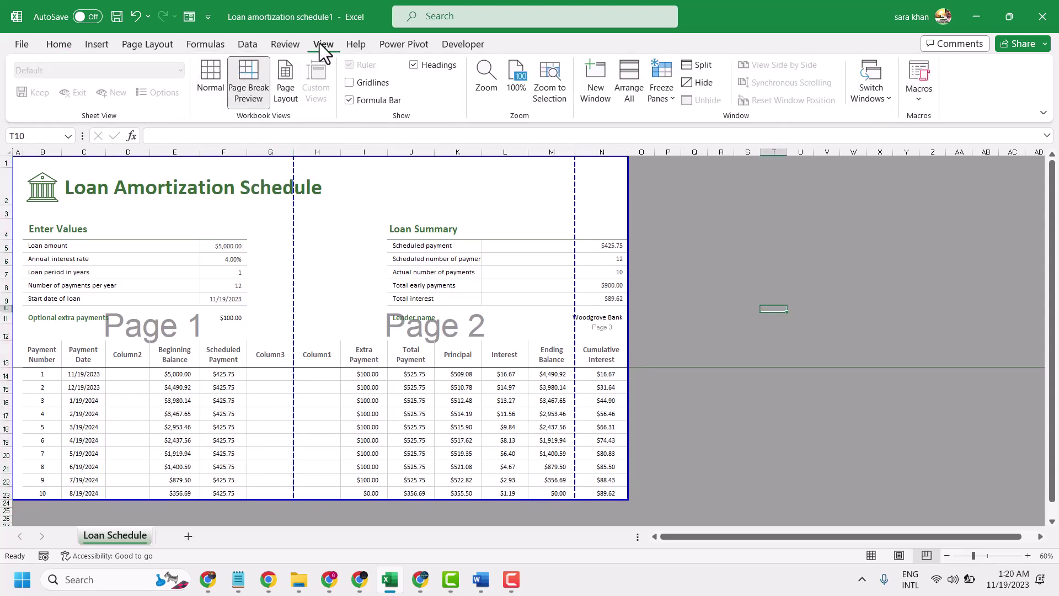
click(210, 76)
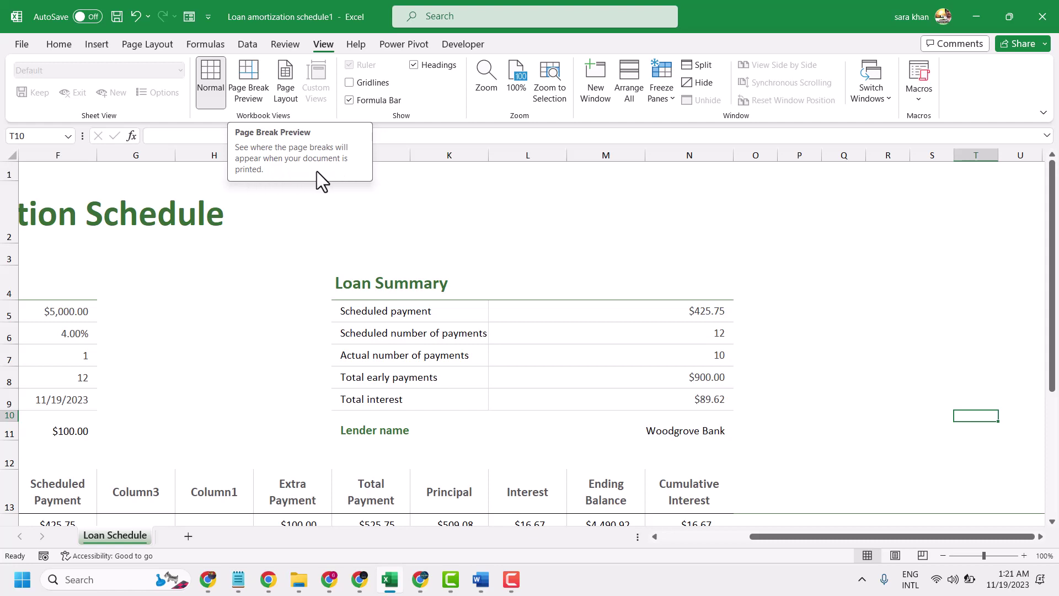
In Page Break Preview, drag the breaks near columns G/H and N off the print area.
click(244, 71)
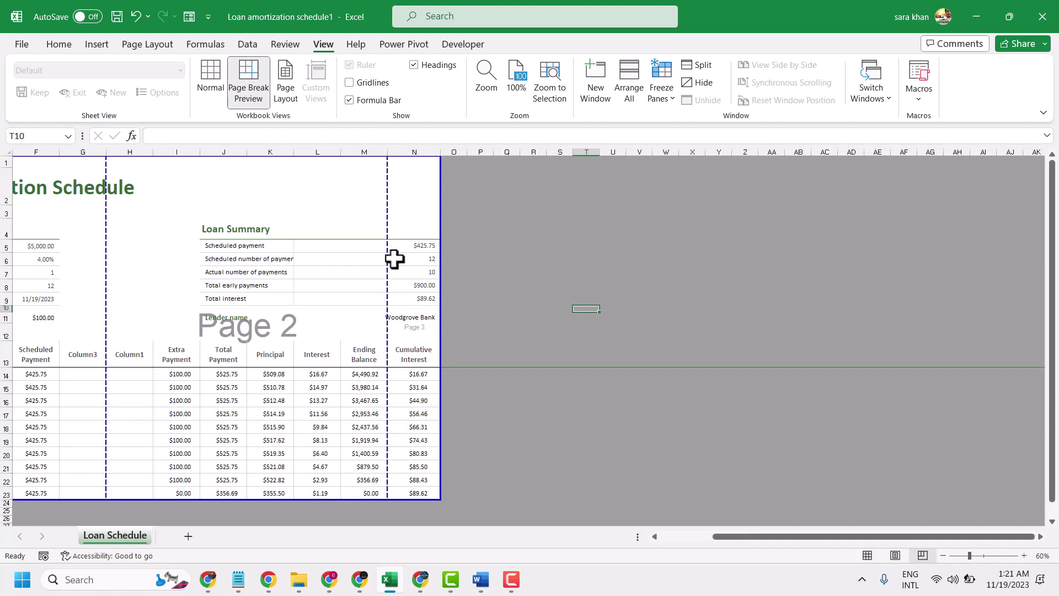
drag(388, 256, 436, 261)
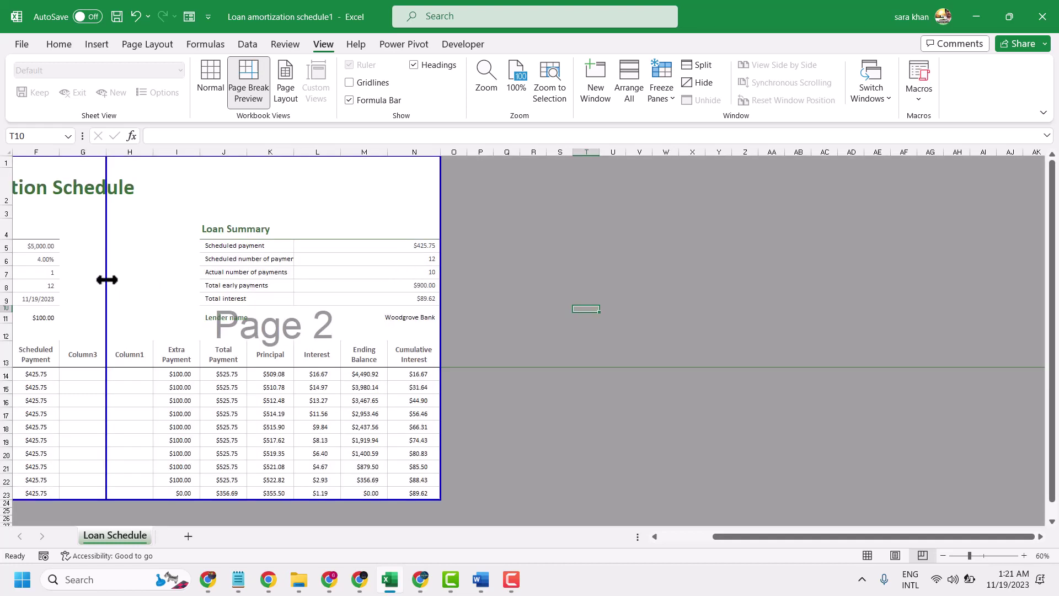
drag(106, 280, 11, 279)
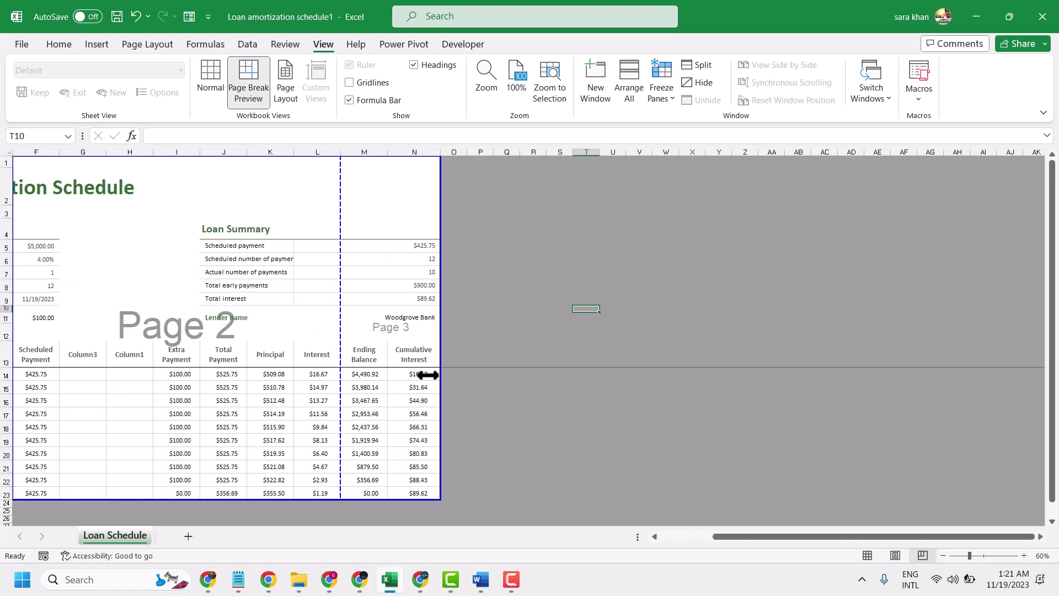
drag(431, 375, 436, 376)
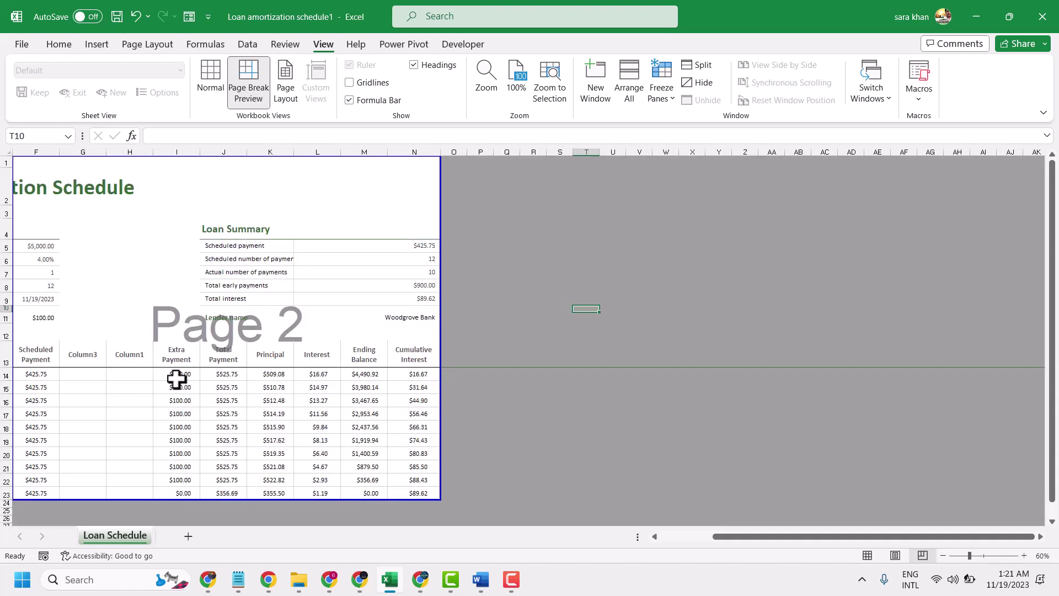
scroll(225, 340, down, 4)
scroll(226, 340, up, 4)
Pull the print area's bottom edge up, then extend it back down to row 23.
drag(247, 499, 269, 364)
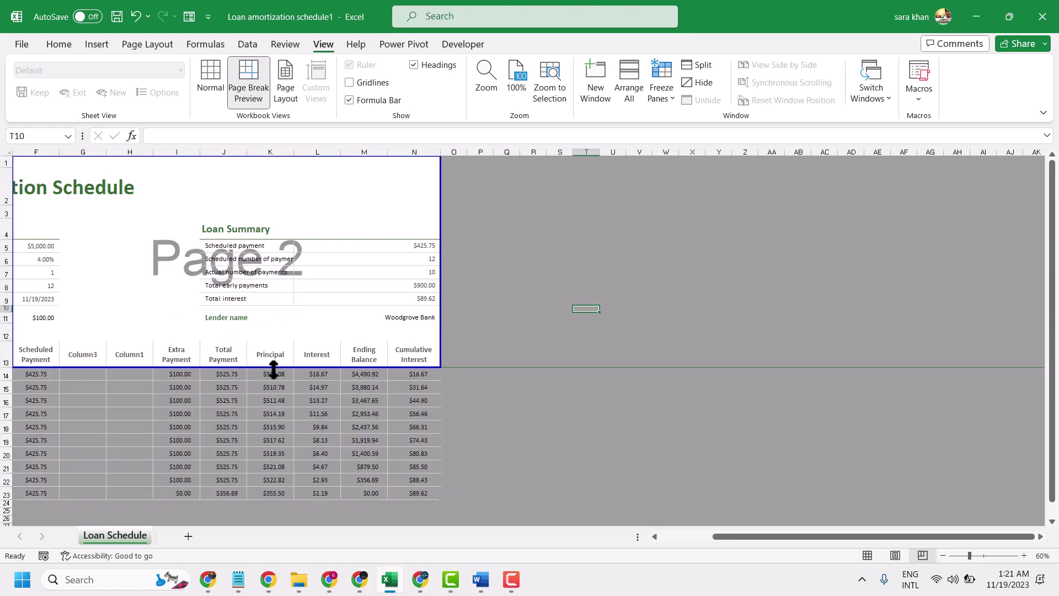
drag(273, 370, 277, 507)
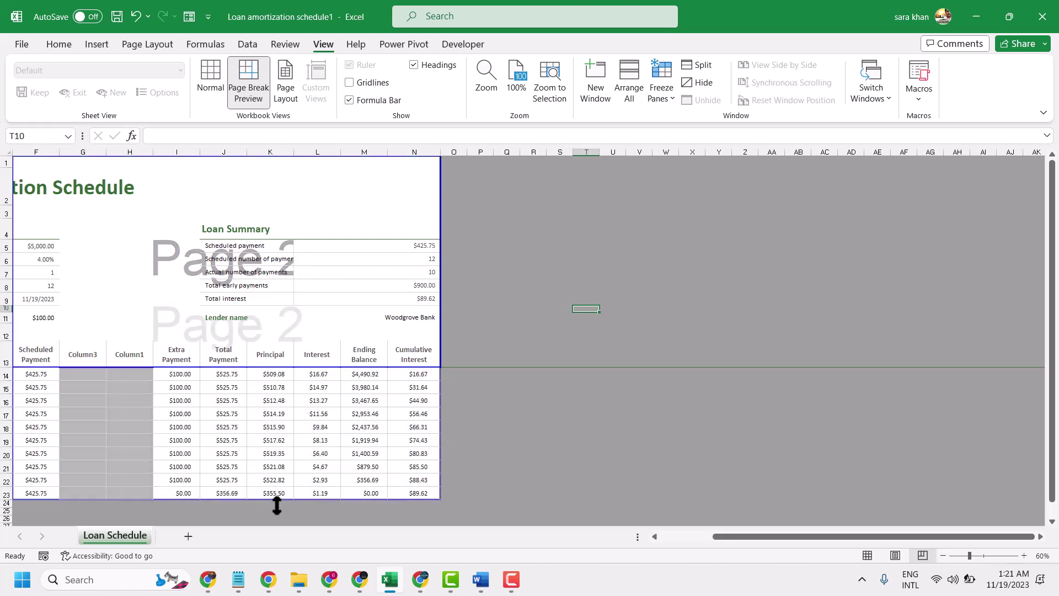
click(524, 458)
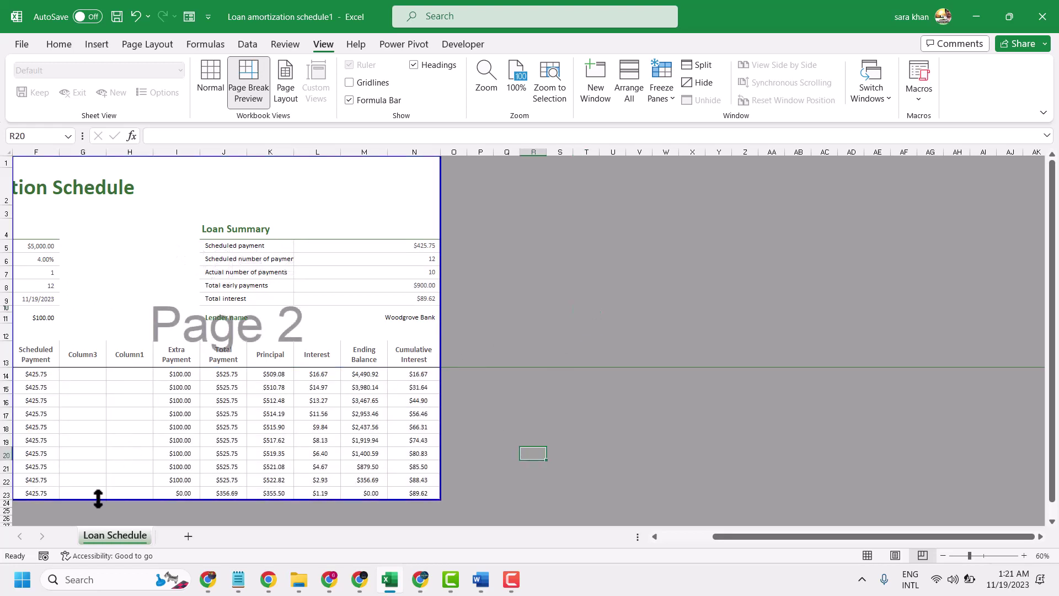
In Print settings, keep A4 paper and choose Fit Sheet on One Page scaling.
click(22, 41)
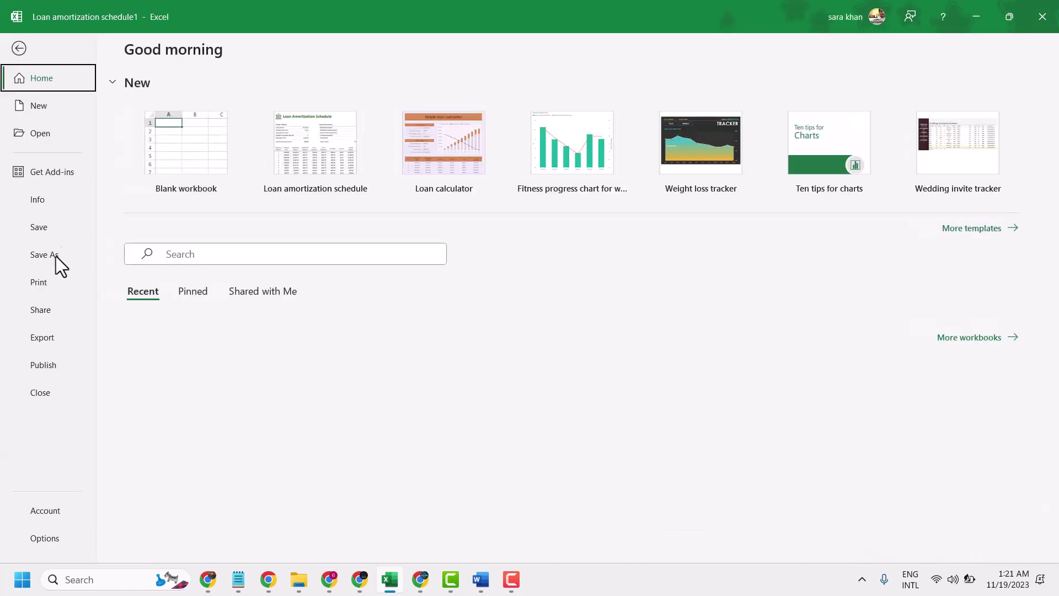
click(50, 290)
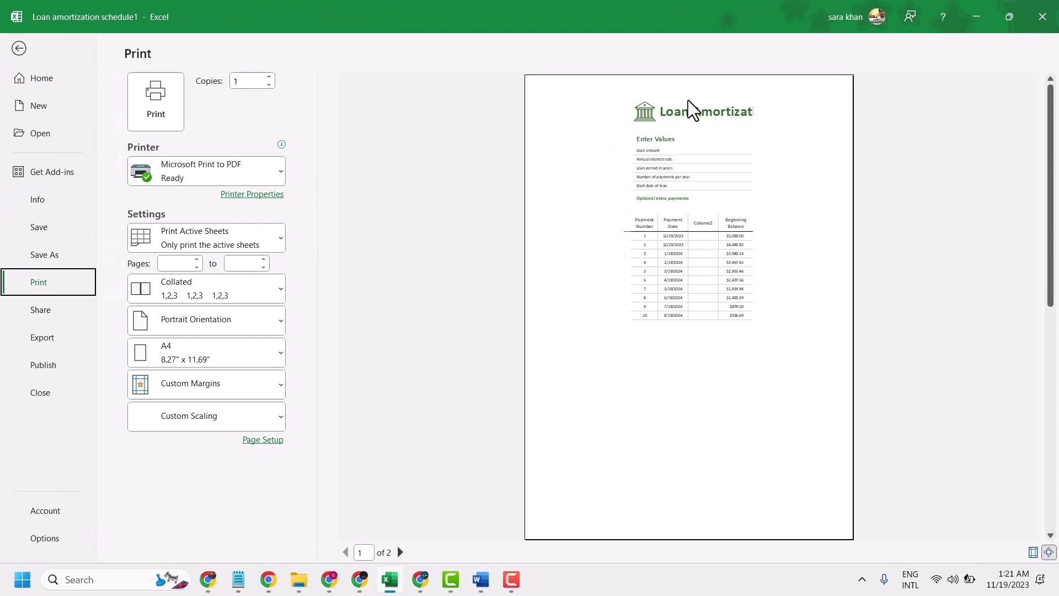
click(201, 353)
click(189, 223)
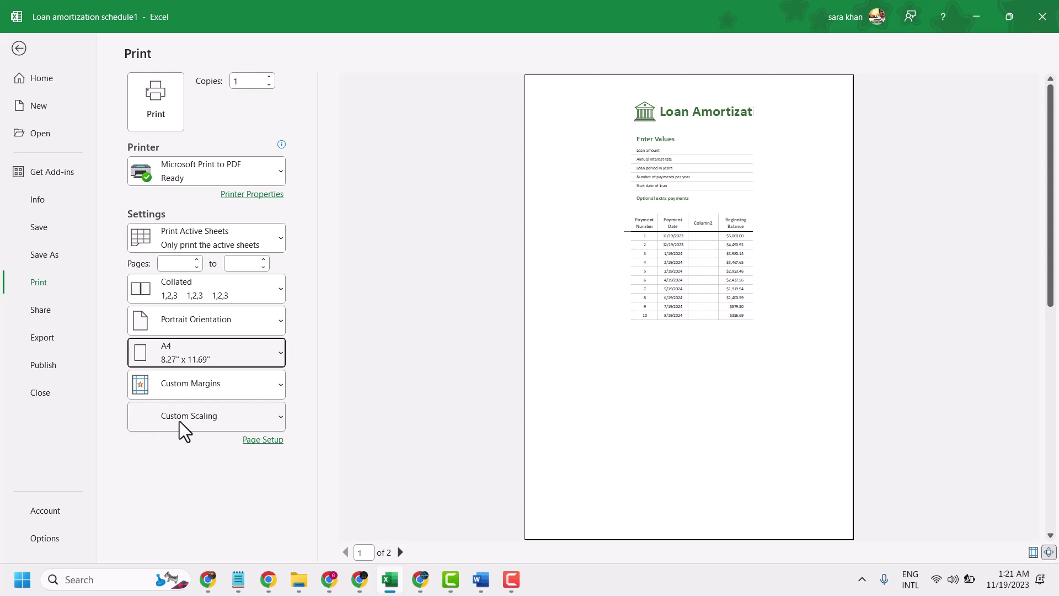
click(212, 429)
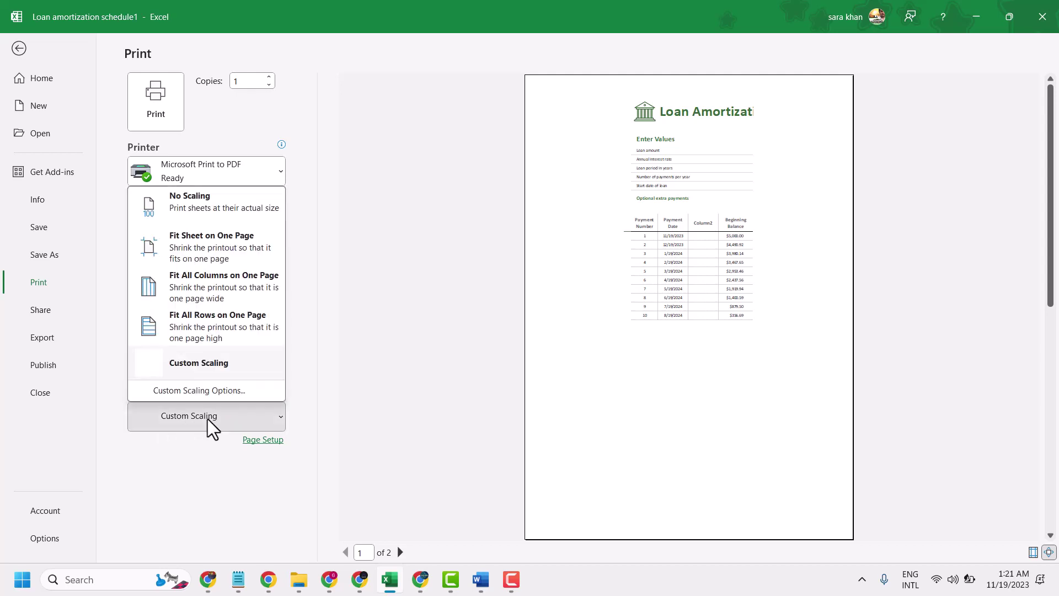
click(213, 254)
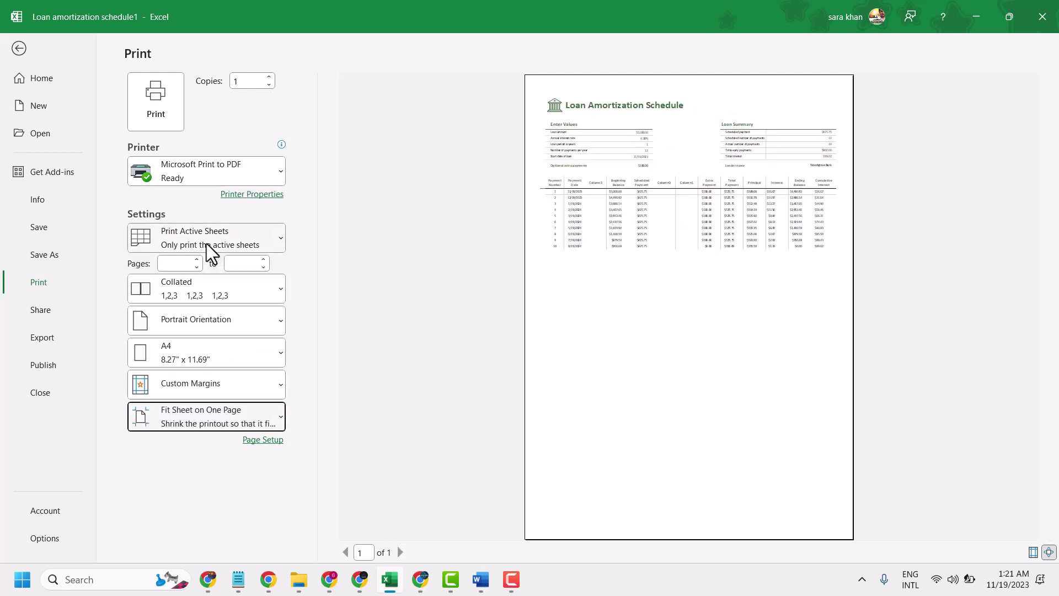
Apply Normal margins and Fit All Columns on One Page scaling.
click(220, 389)
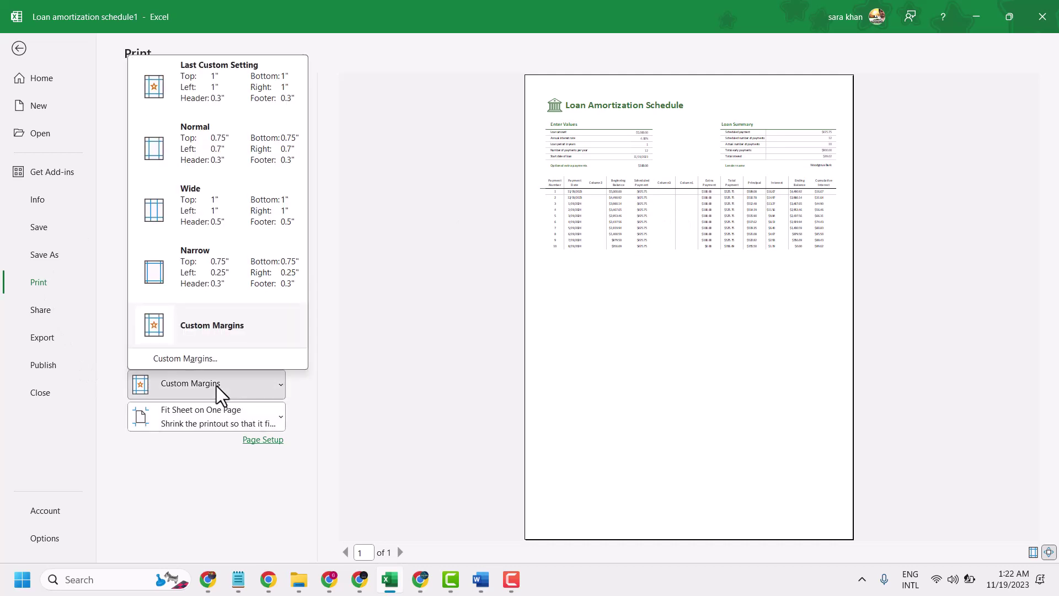
click(213, 145)
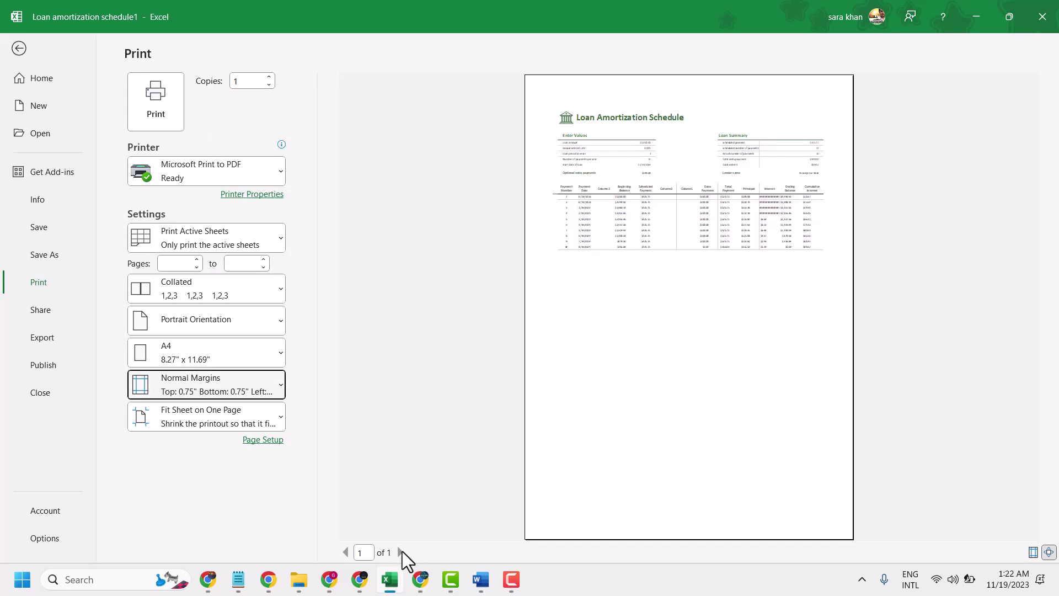
click(218, 424)
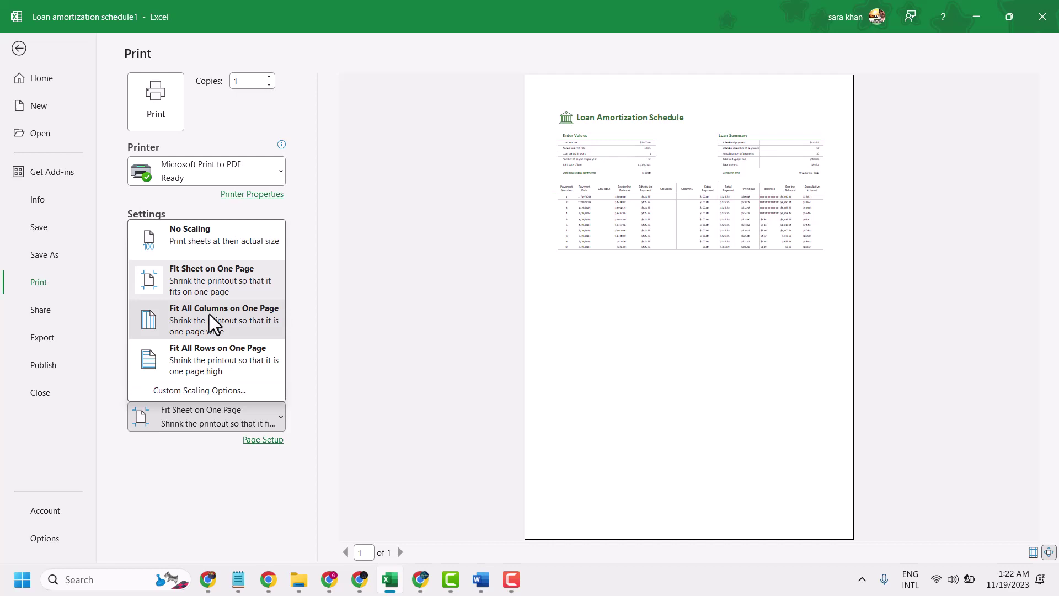
click(213, 322)
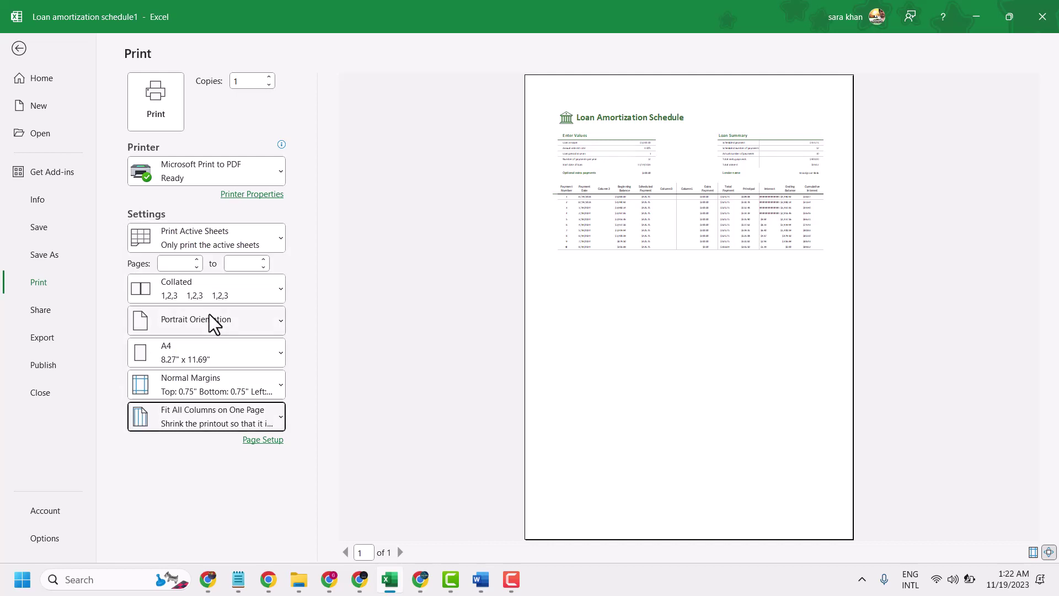
Switch scaling to Fit All Rows on One Page, preview all pages, and return to the sheet.
click(214, 424)
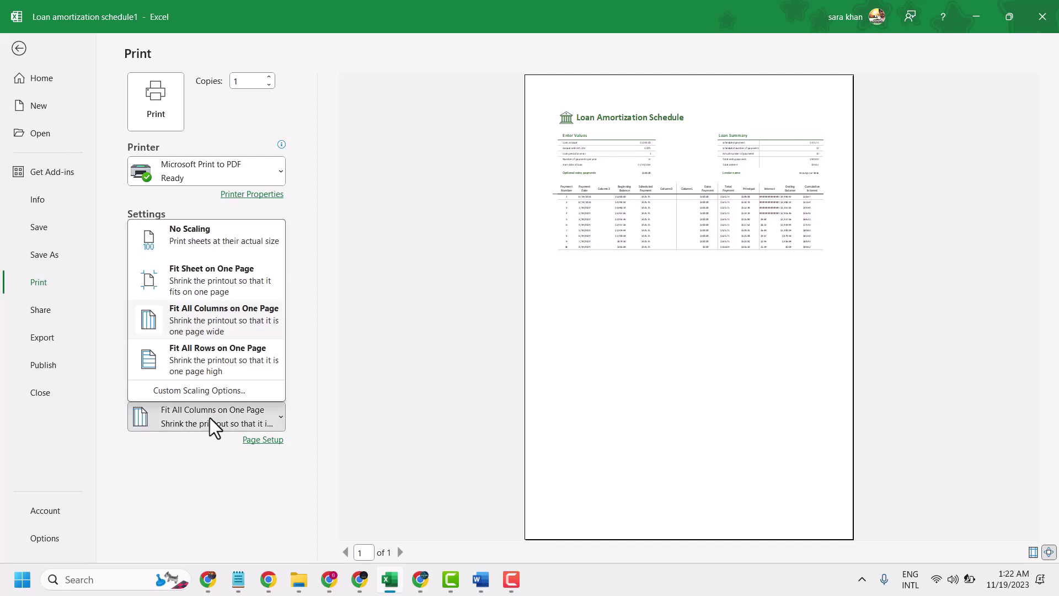
click(206, 366)
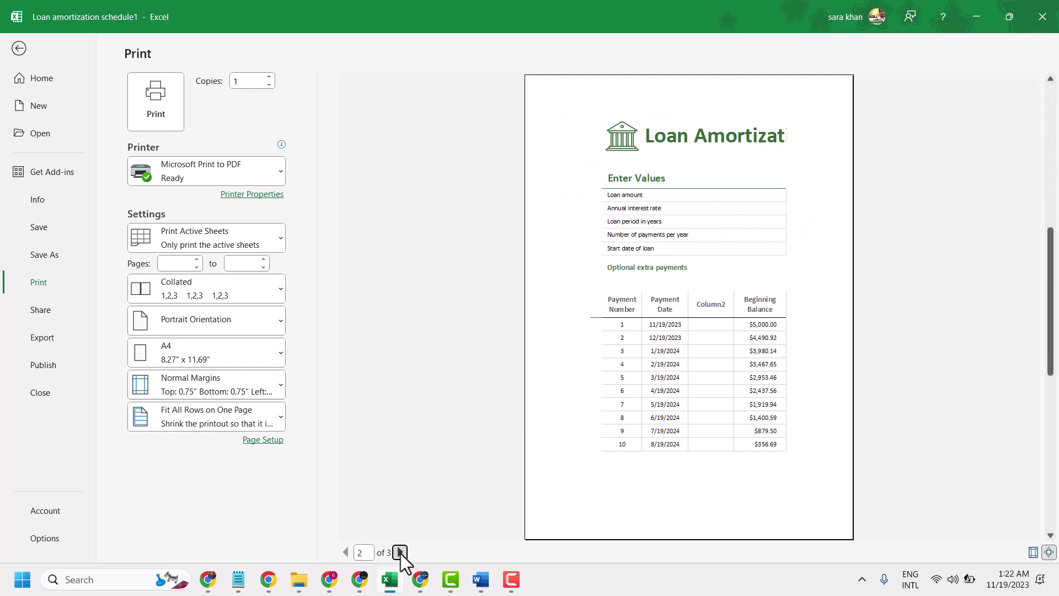
click(400, 553)
click(400, 552)
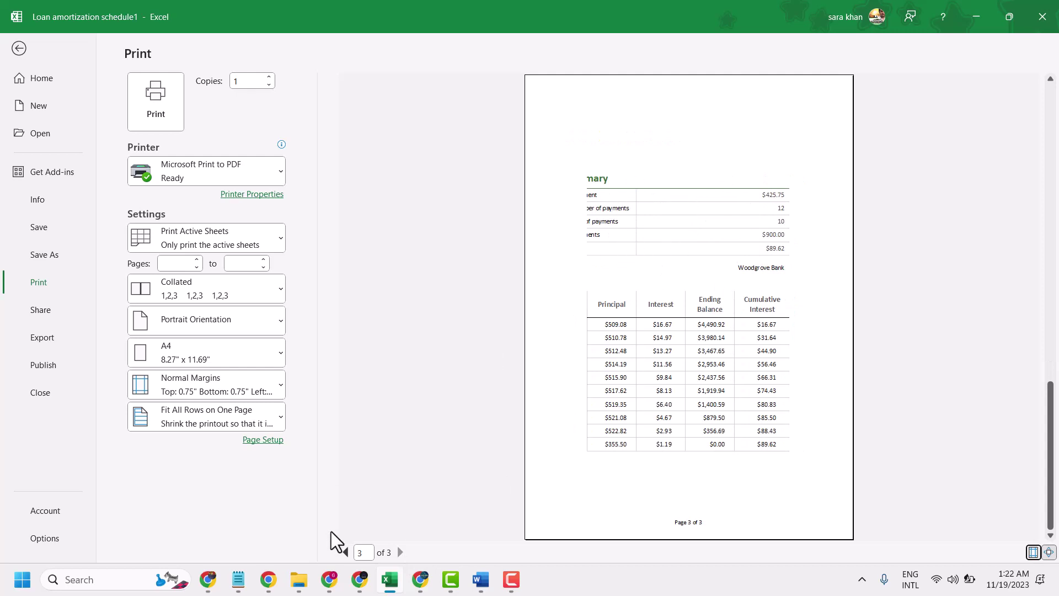
click(19, 49)
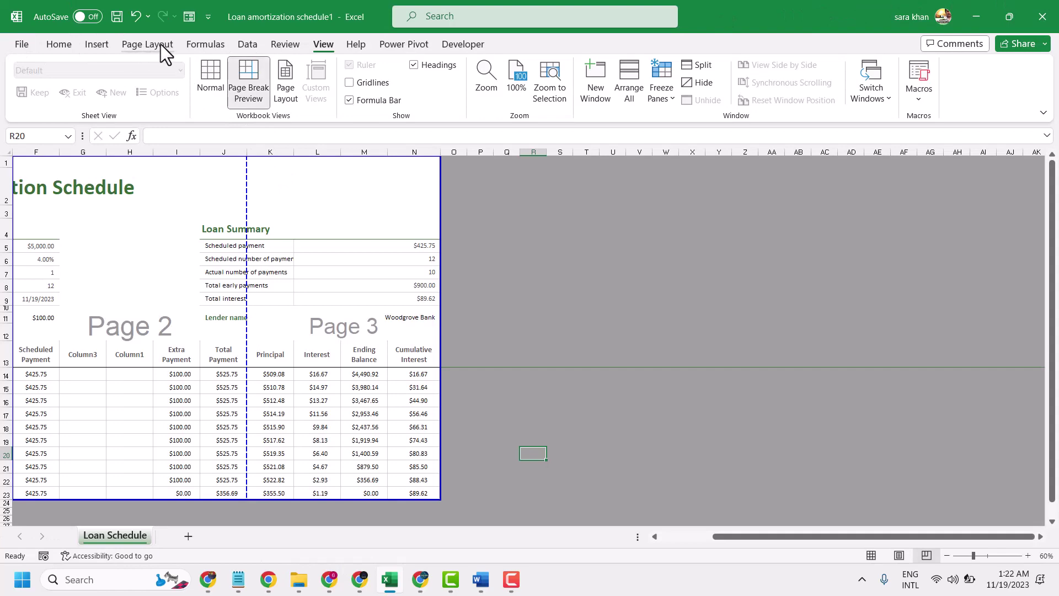
Collapse the ribbon with Ctrl+F1 and view the loan schedule in Page Layout view.
click(58, 45)
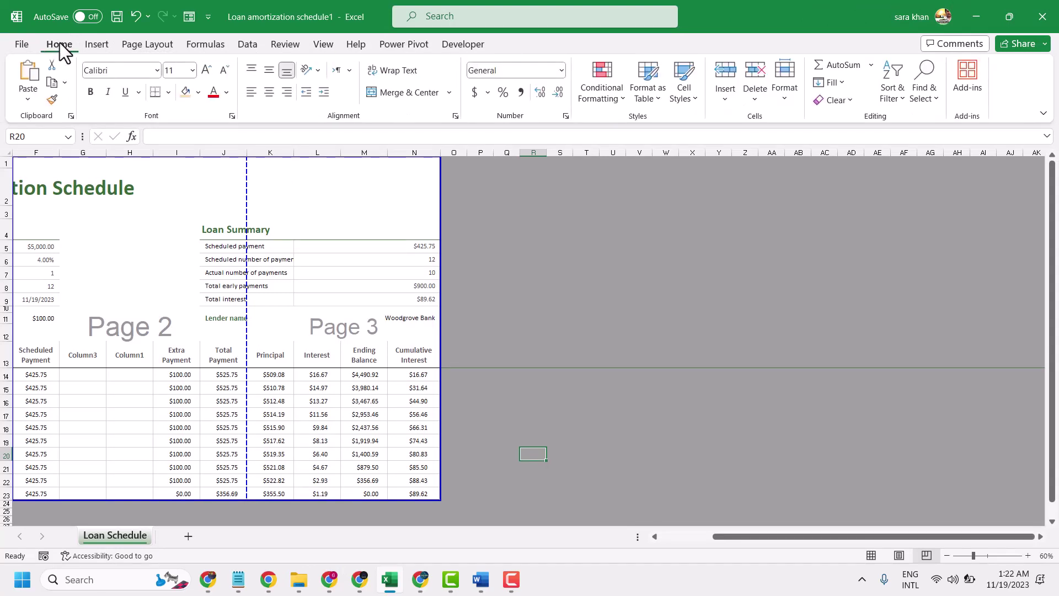
key(ctrl+F1)
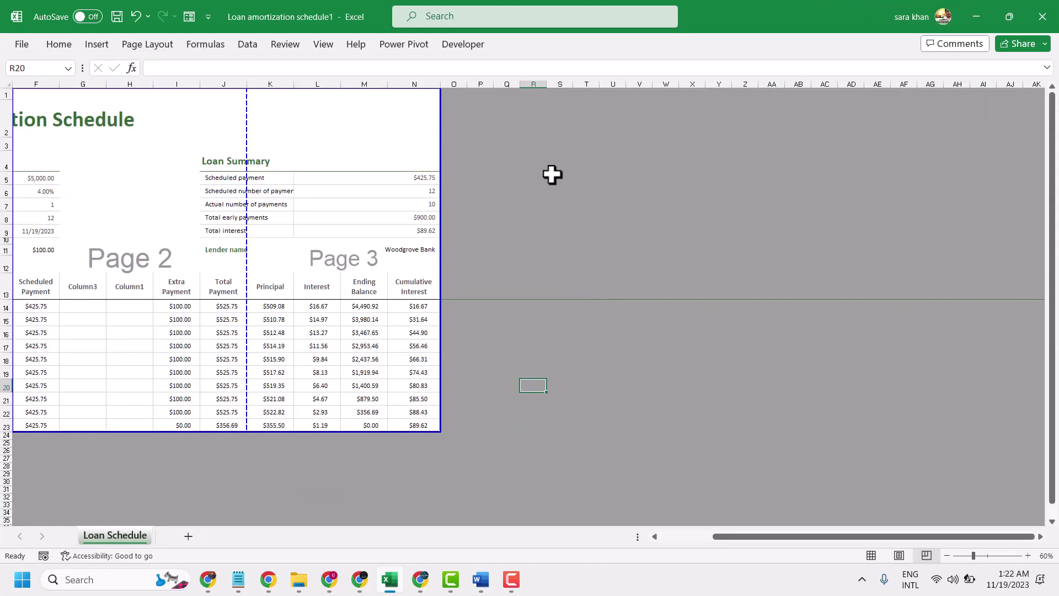
click(58, 46)
click(562, 330)
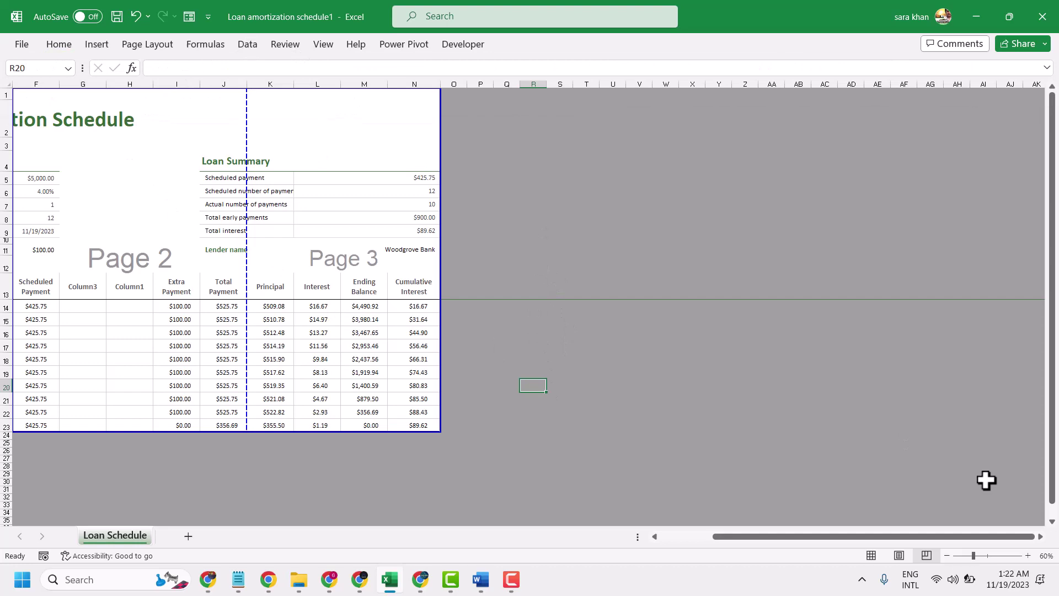
click(897, 555)
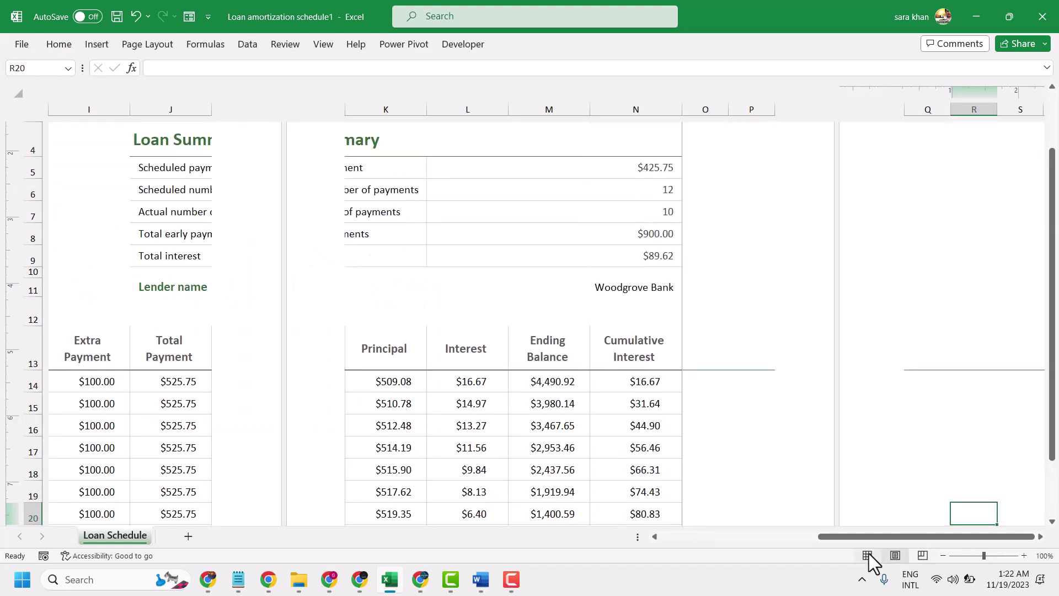
Back in Page Break Preview, drag the breaks so Page 1 includes the Scheduled Payment column.
click(924, 556)
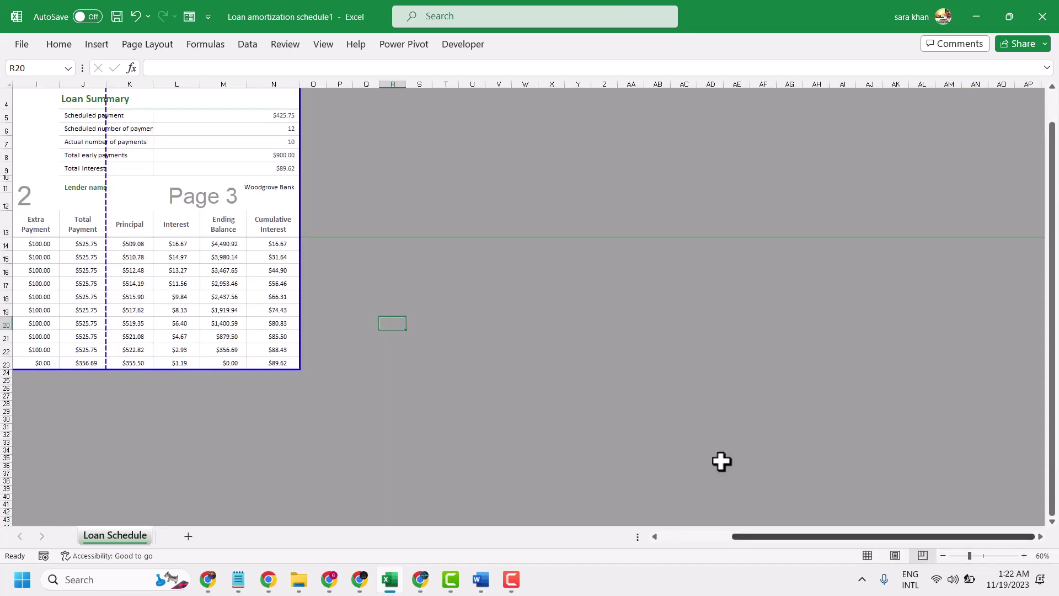
drag(151, 189, 236, 197)
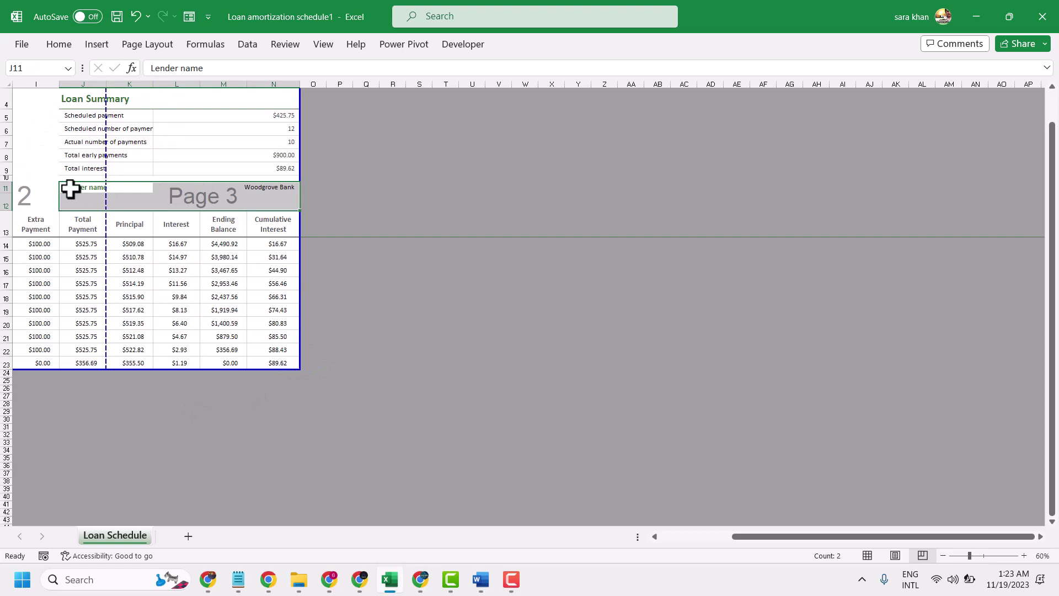
drag(739, 537, 634, 537)
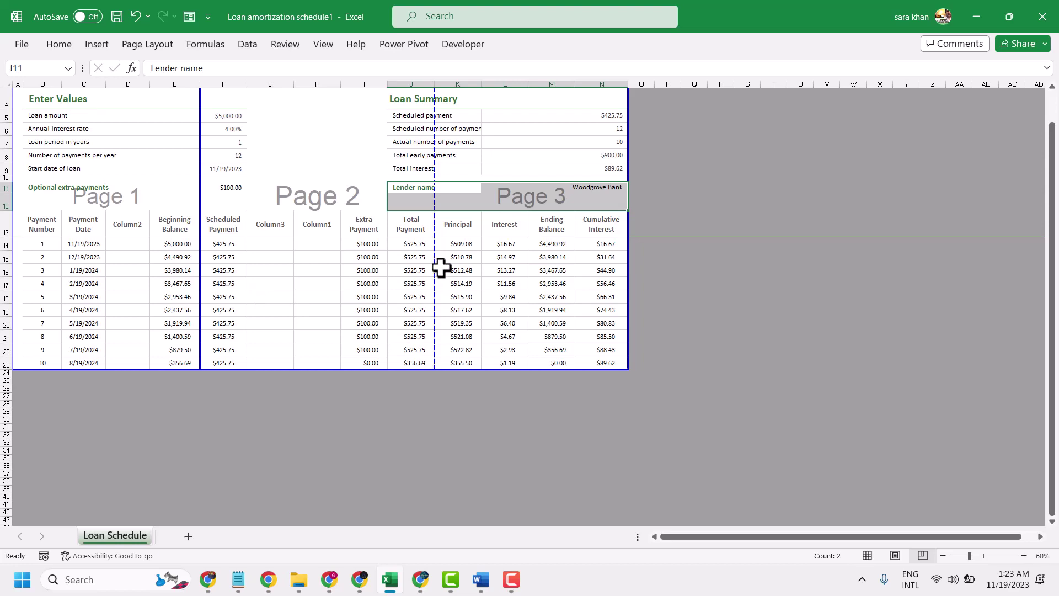
drag(435, 266, 629, 272)
mouse_move(196, 238)
mouse_down()
mouse_move(506, 243)
mouse_move(434, 257)
mouse_up()
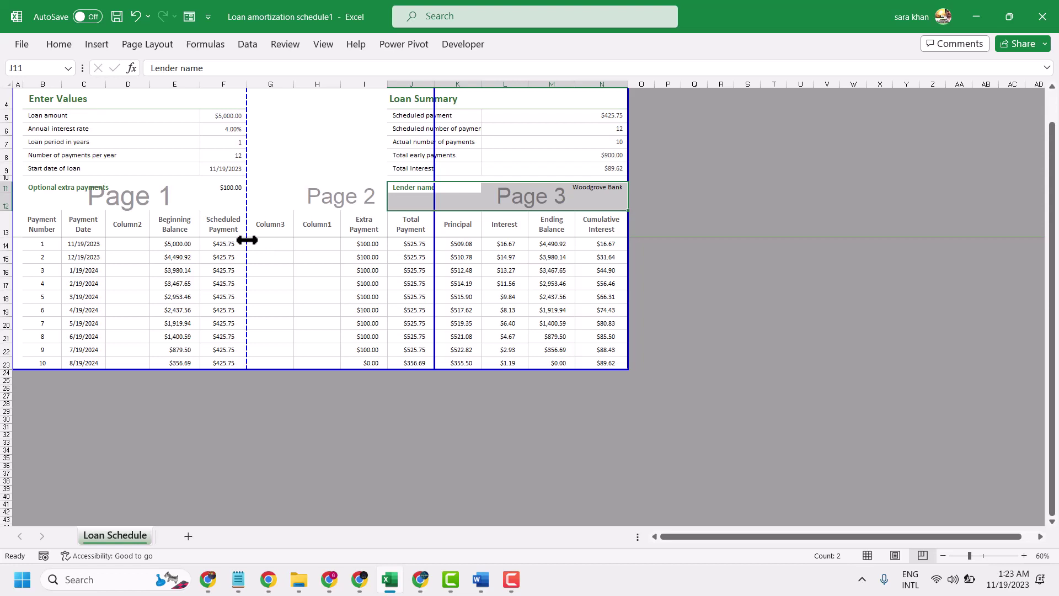
drag(247, 239, 626, 249)
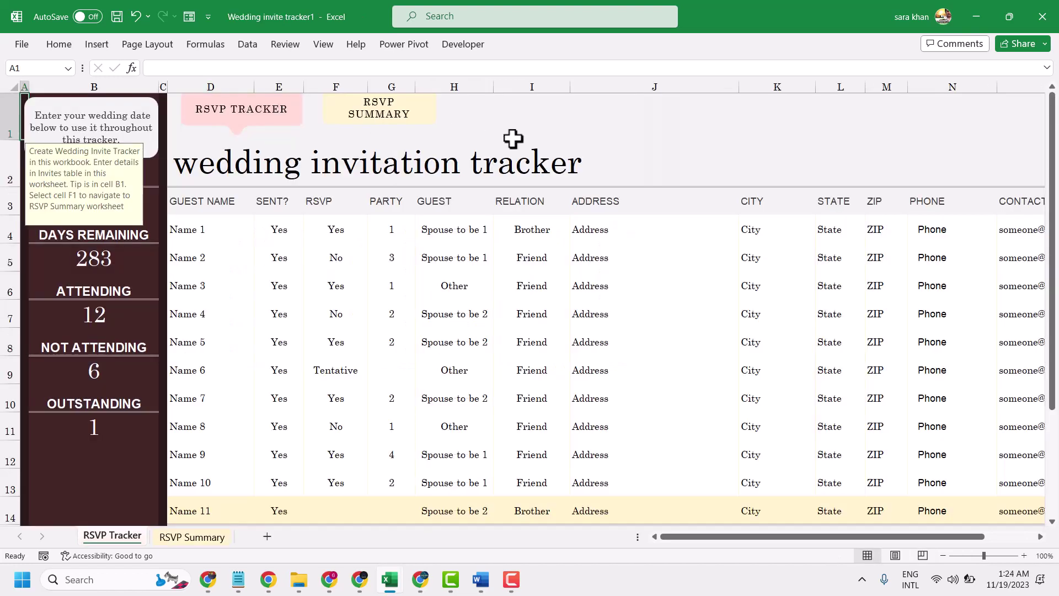
Change the wedding tracker's paper from Letter to A4 with No Scaling, then return to the sheet.
click(23, 44)
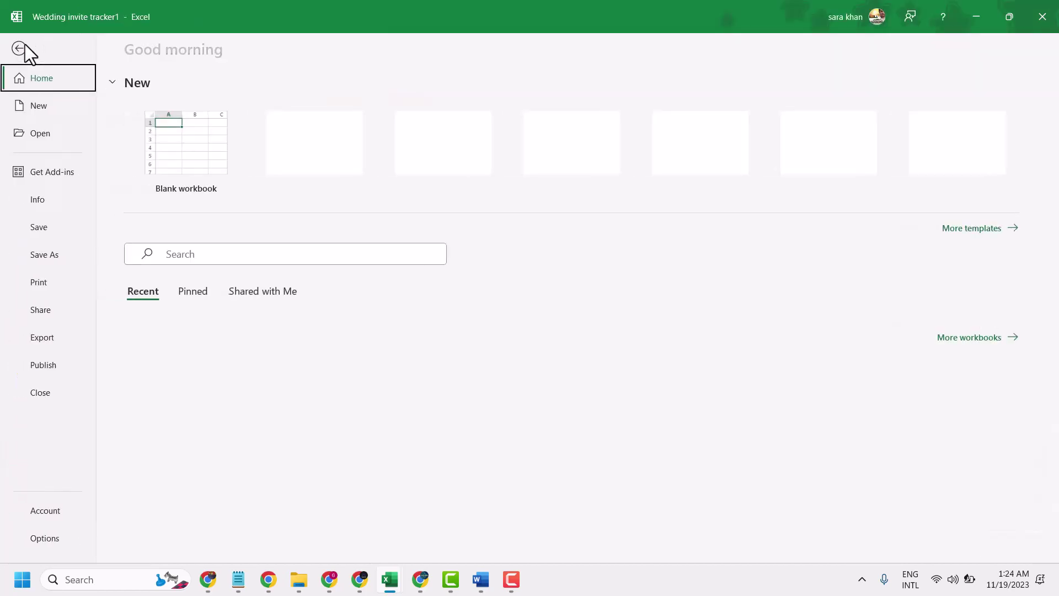
click(39, 283)
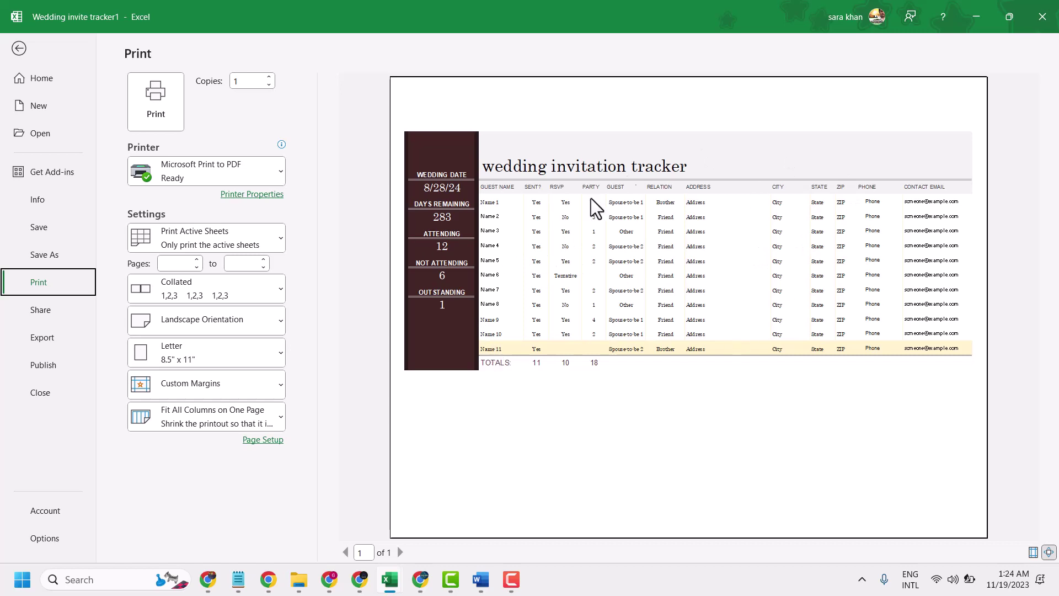
click(219, 355)
click(196, 217)
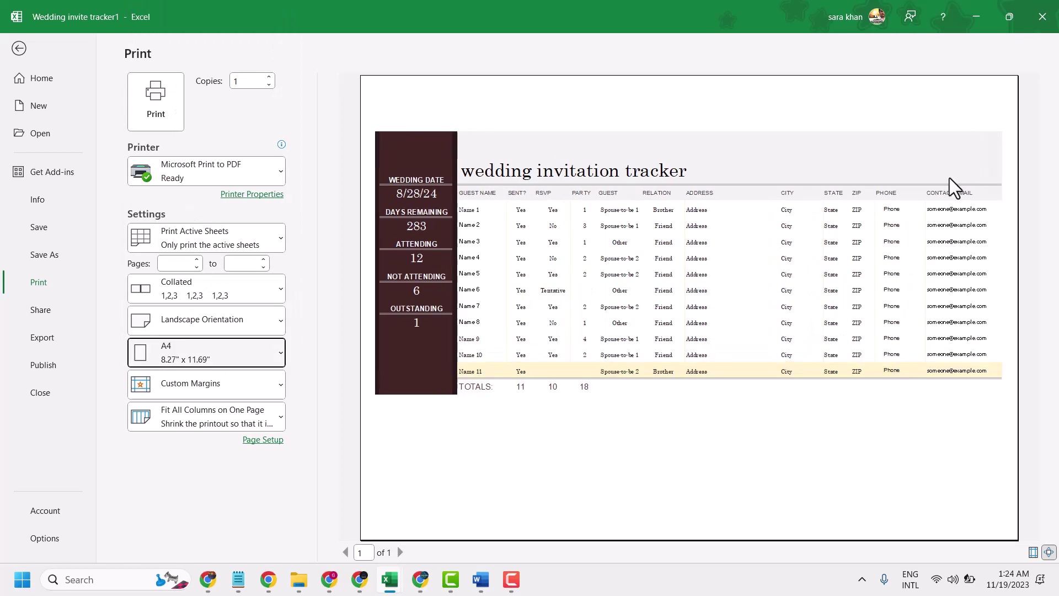
click(188, 417)
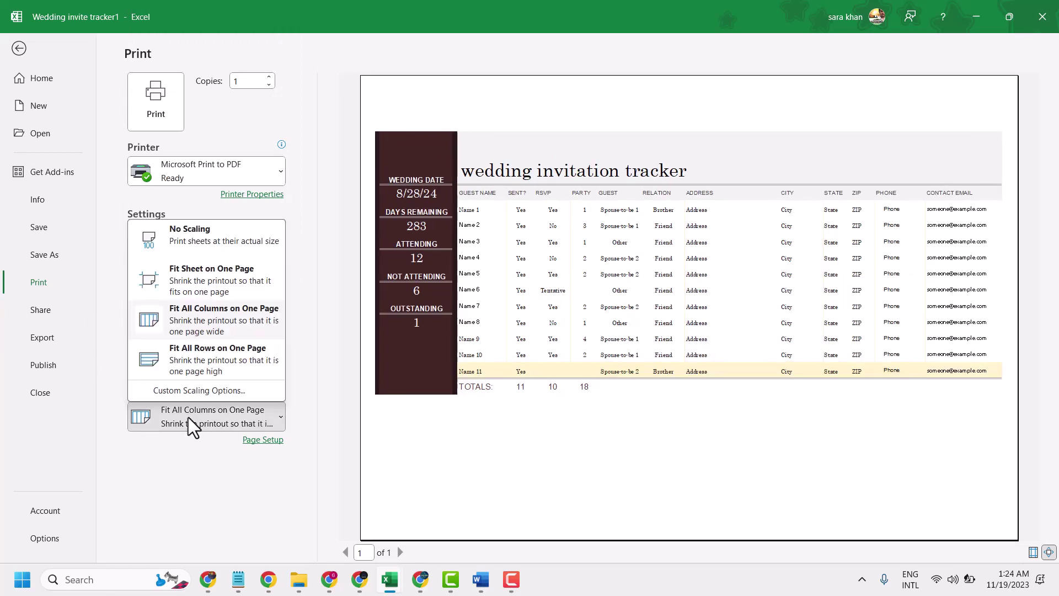
key(Escape)
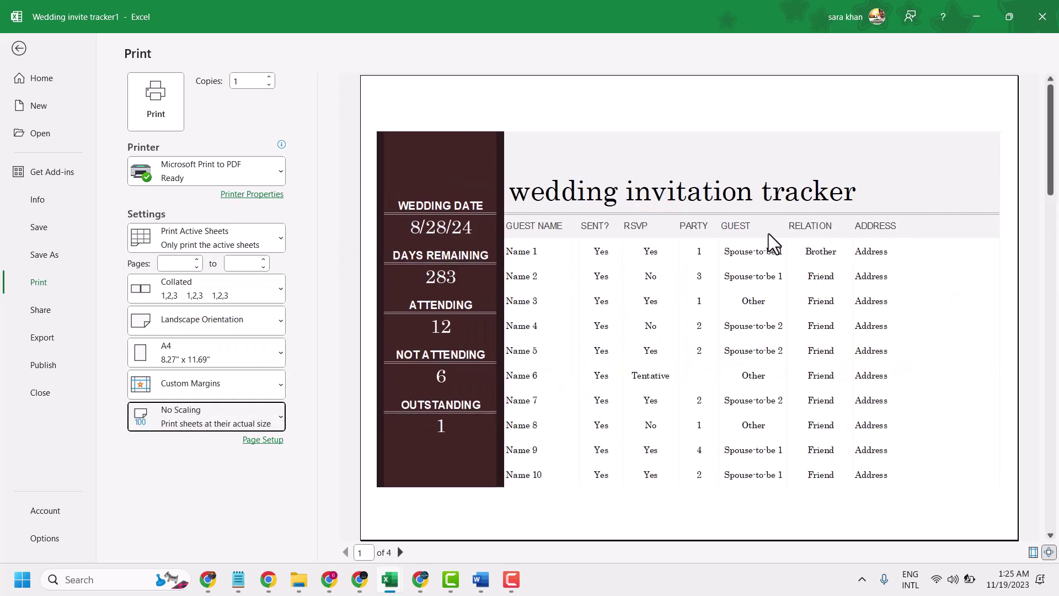
scroll(556, 363, down, 3)
scroll(556, 363, down, 3)
scroll(557, 363, up, 3)
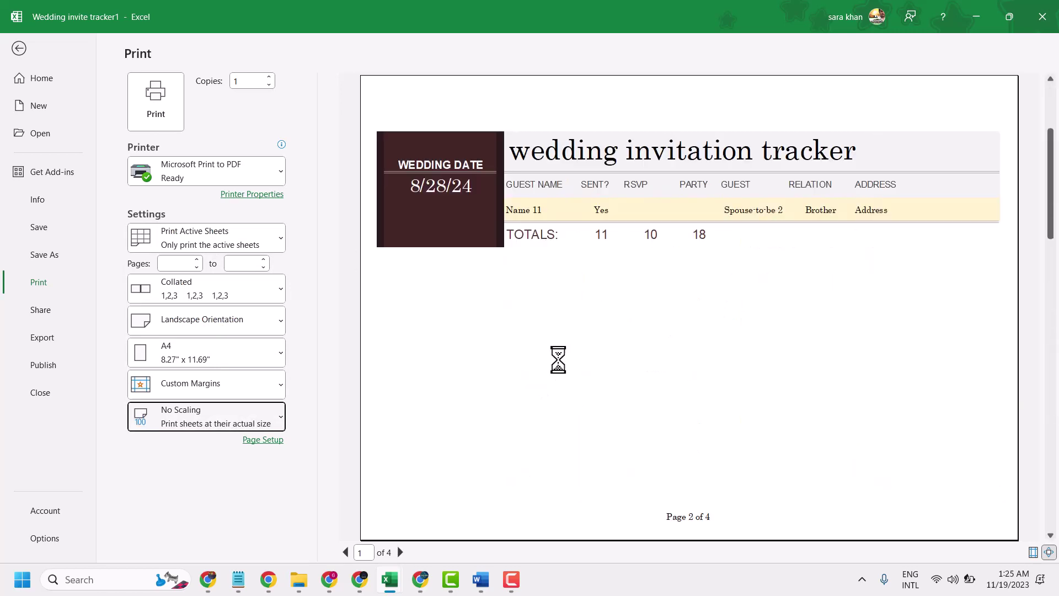
scroll(560, 357, down, 2)
scroll(561, 358, down, 1)
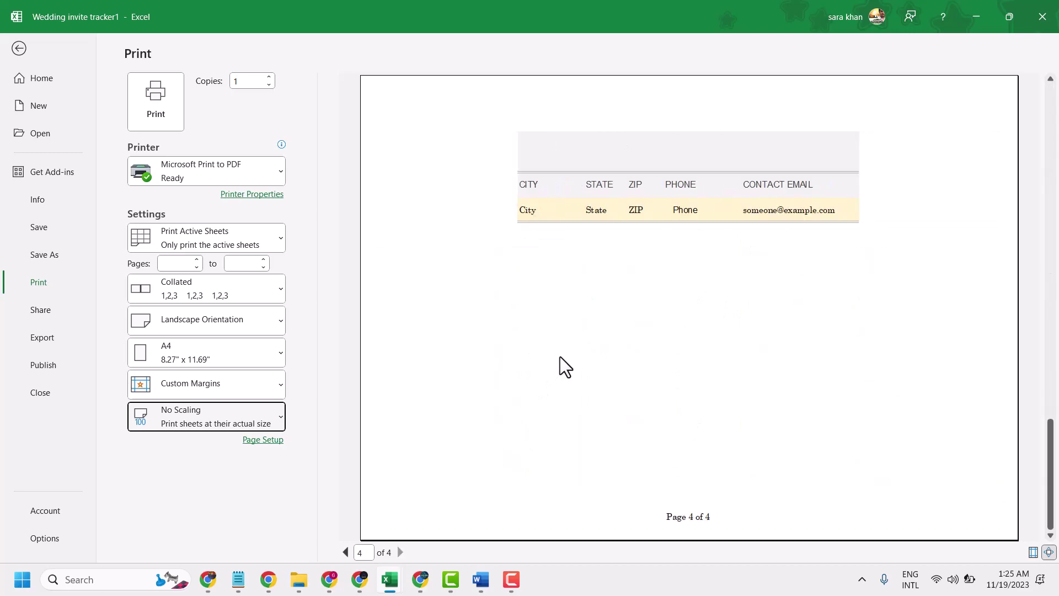
scroll(561, 357, up, 1)
scroll(564, 352, up, 2)
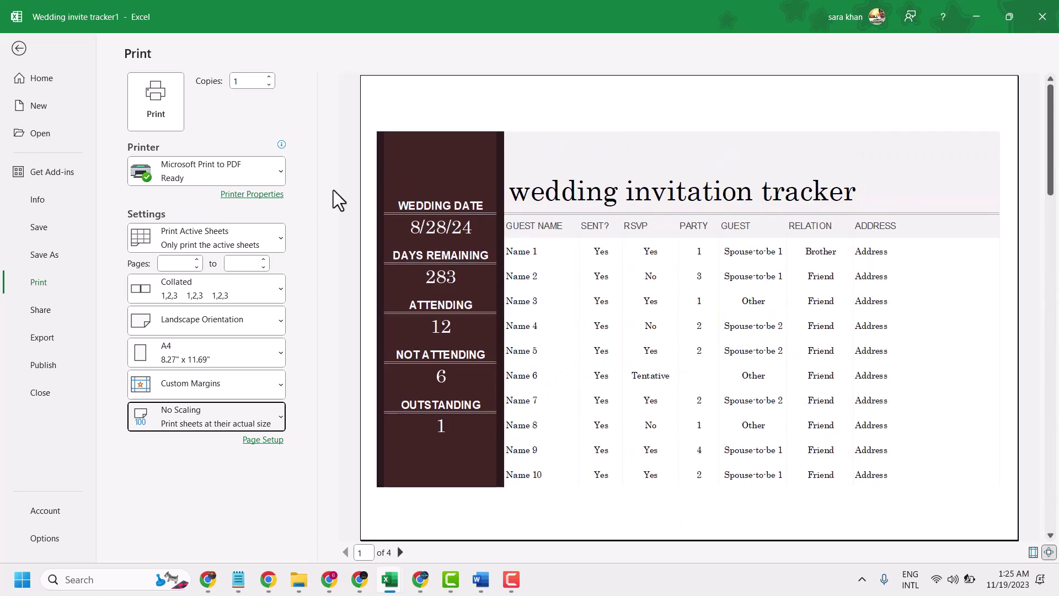
click(19, 48)
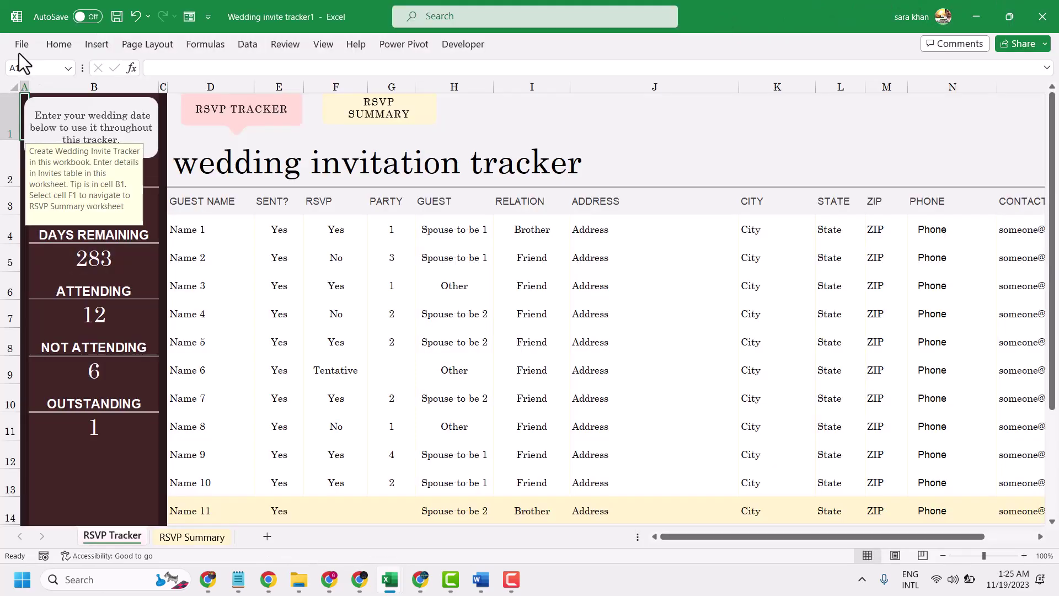
In Page Break Preview, move the row break below row 13 and drag the column break to the sheet's right edge.
click(322, 45)
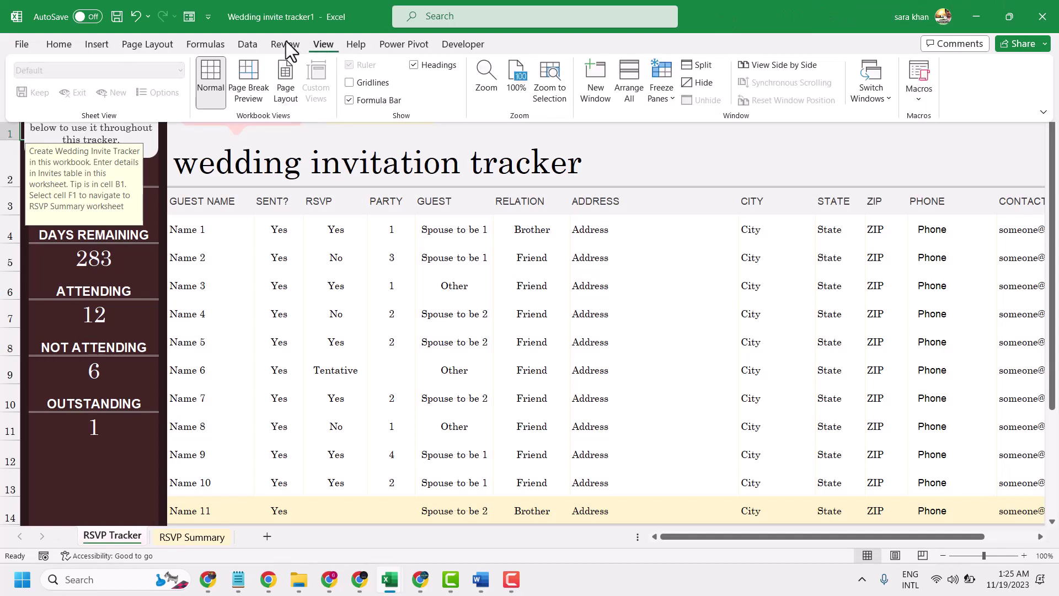
click(255, 73)
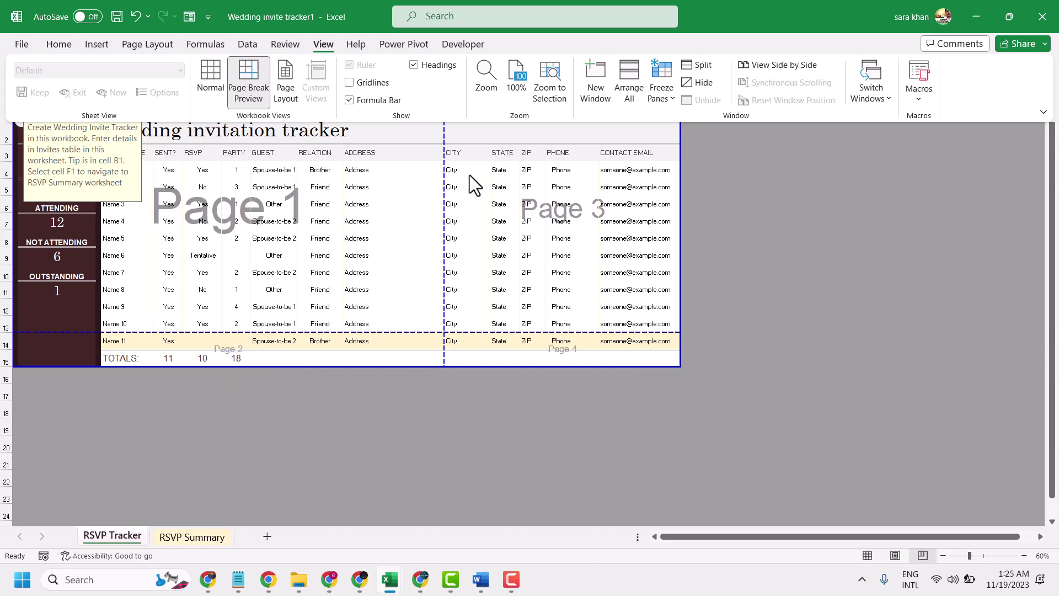
click(715, 536)
click(376, 432)
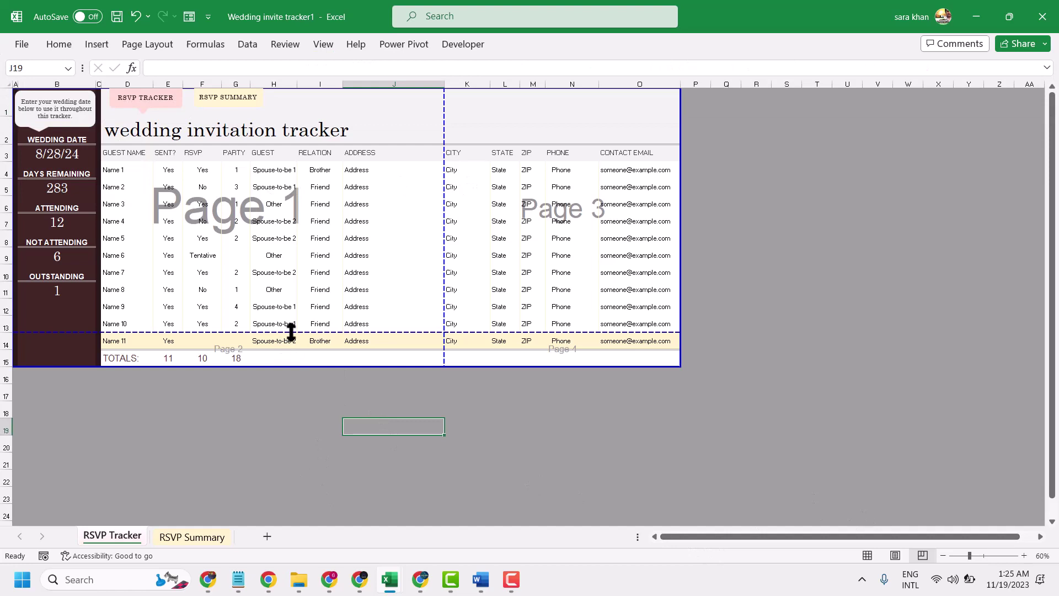
drag(290, 332, 287, 374)
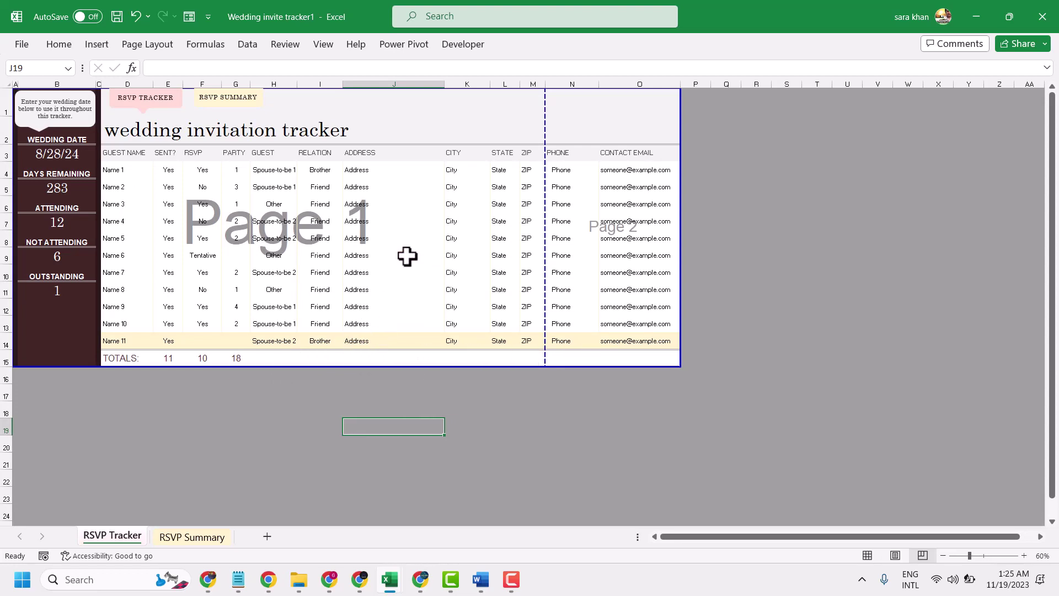
drag(553, 228, 659, 231)
drag(660, 231, 679, 231)
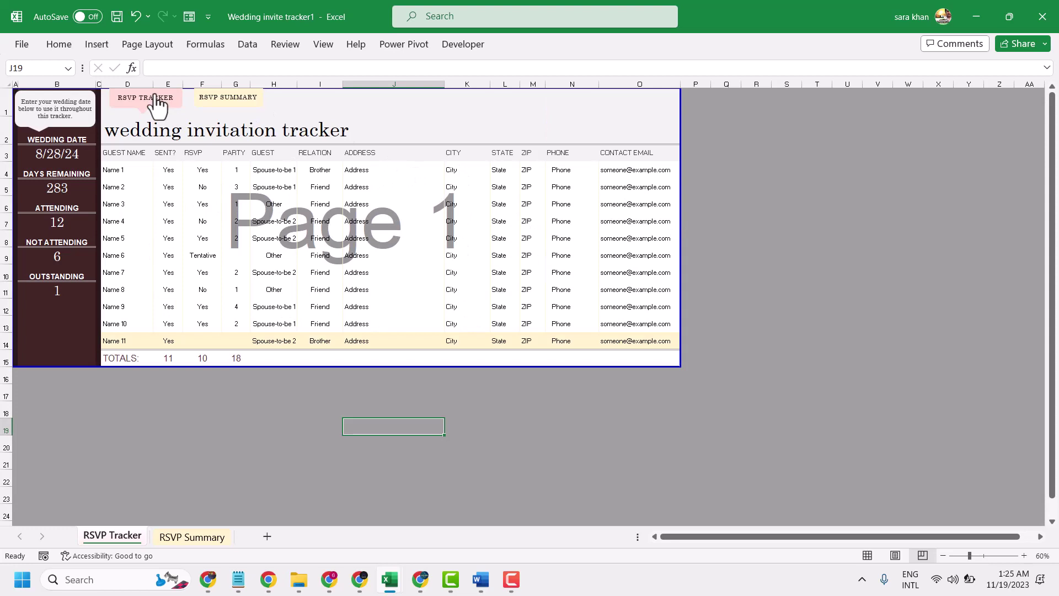
Set the wedding tracker's print margins to Normal, then go back to the worksheet.
click(26, 43)
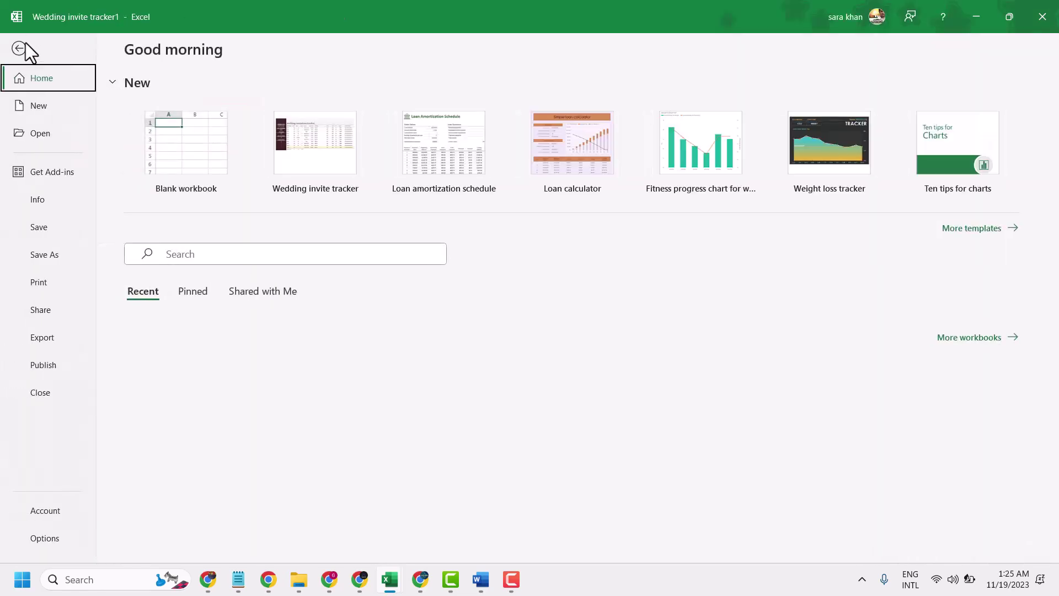
click(33, 283)
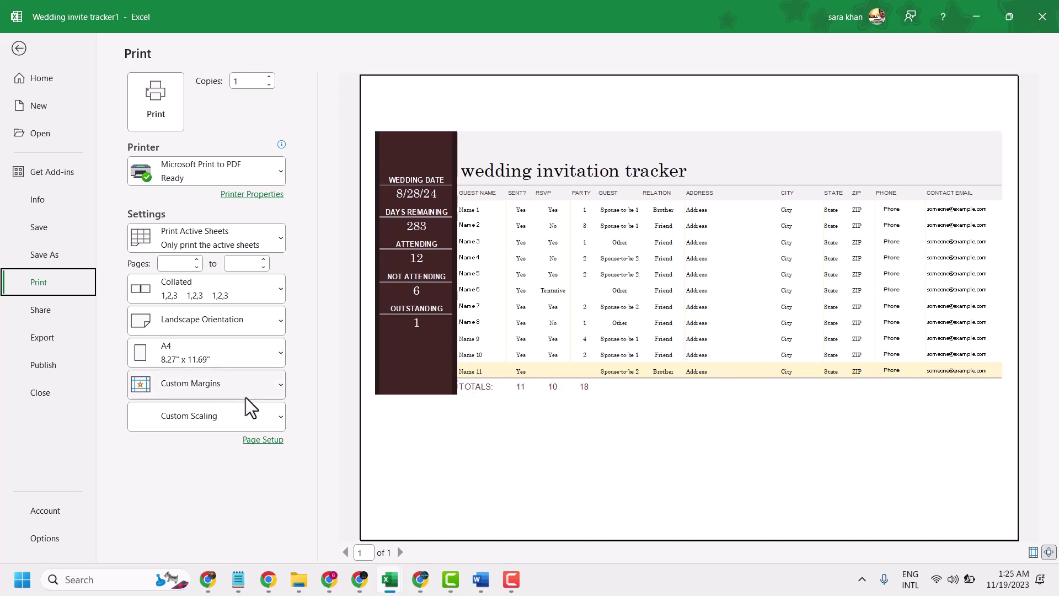
click(207, 384)
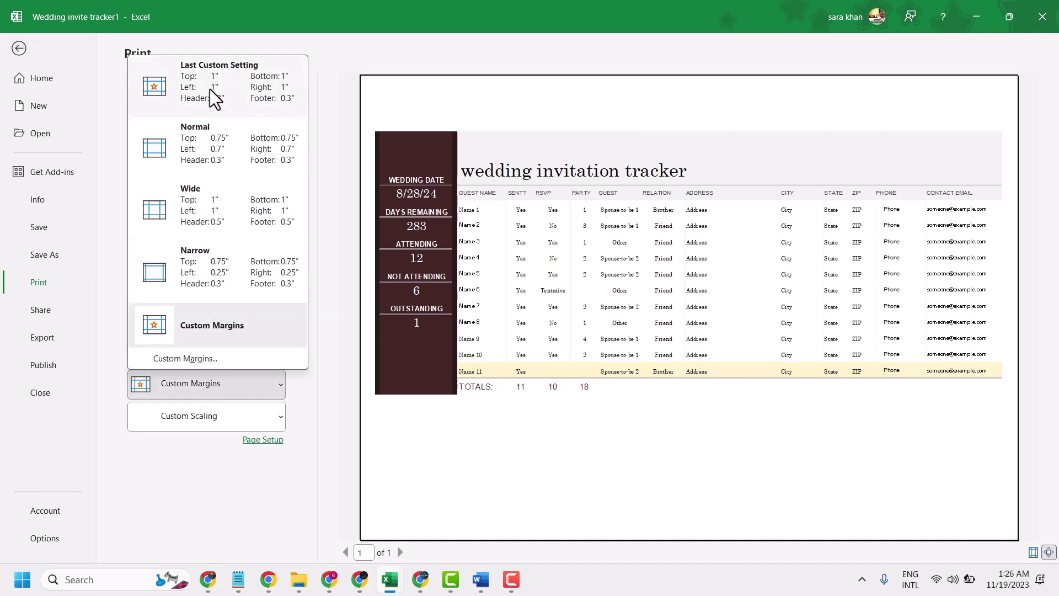
click(188, 135)
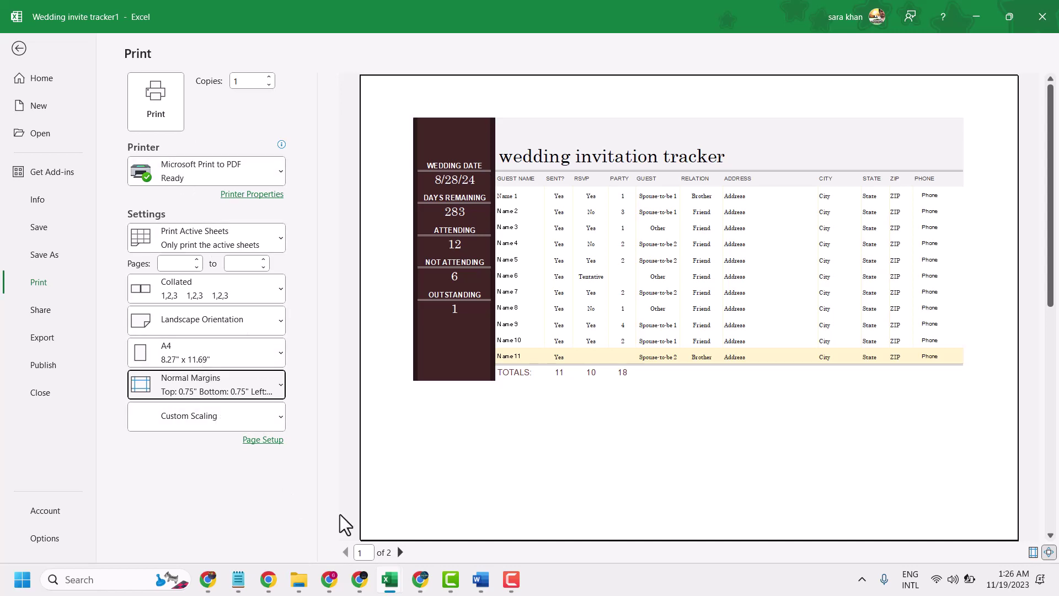
click(17, 50)
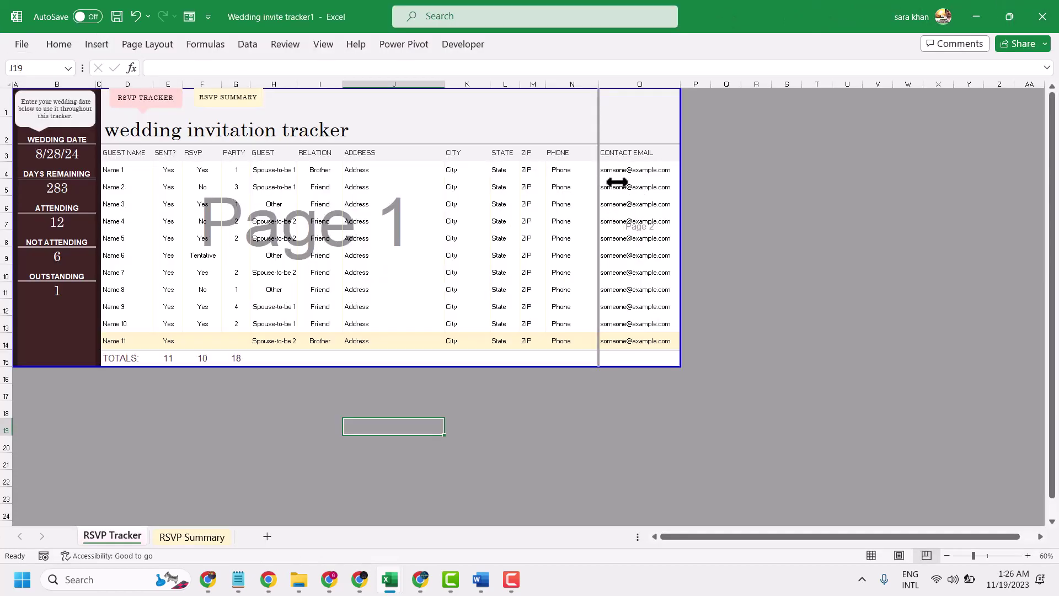
Drag the column O page break to the sheet's right edge so page 1 includes contact email.
drag(600, 182, 679, 184)
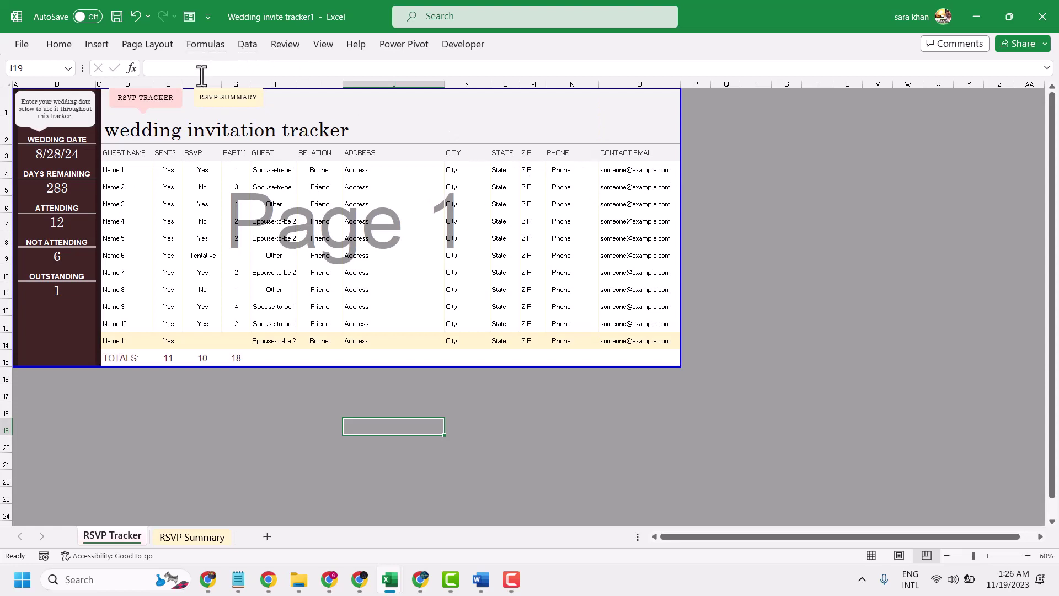
click(327, 44)
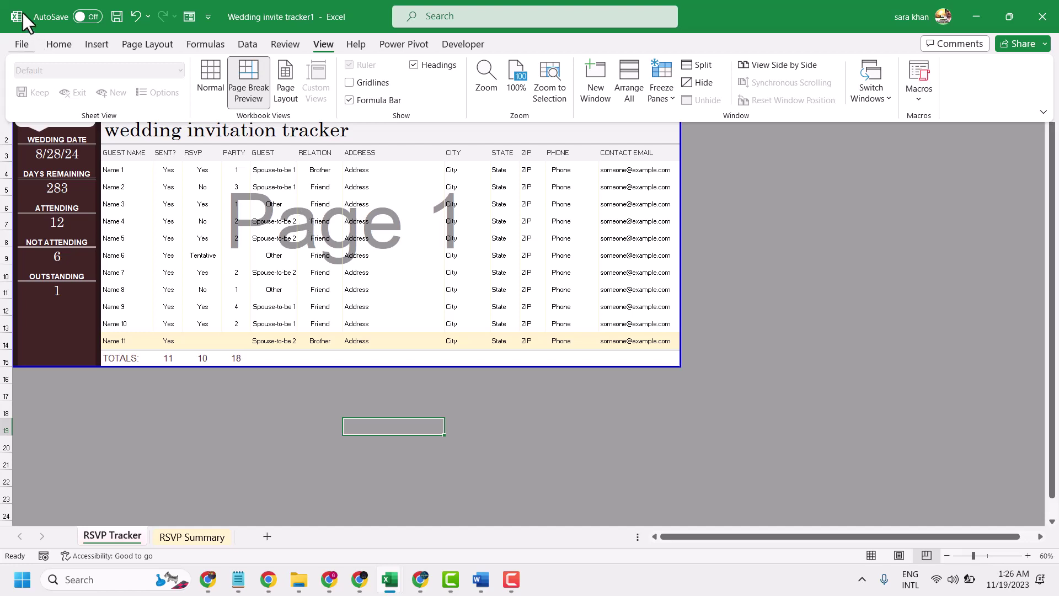
In Print settings, try Fit Sheet on One Page, then Fit All Columns on One Page scaling.
click(21, 44)
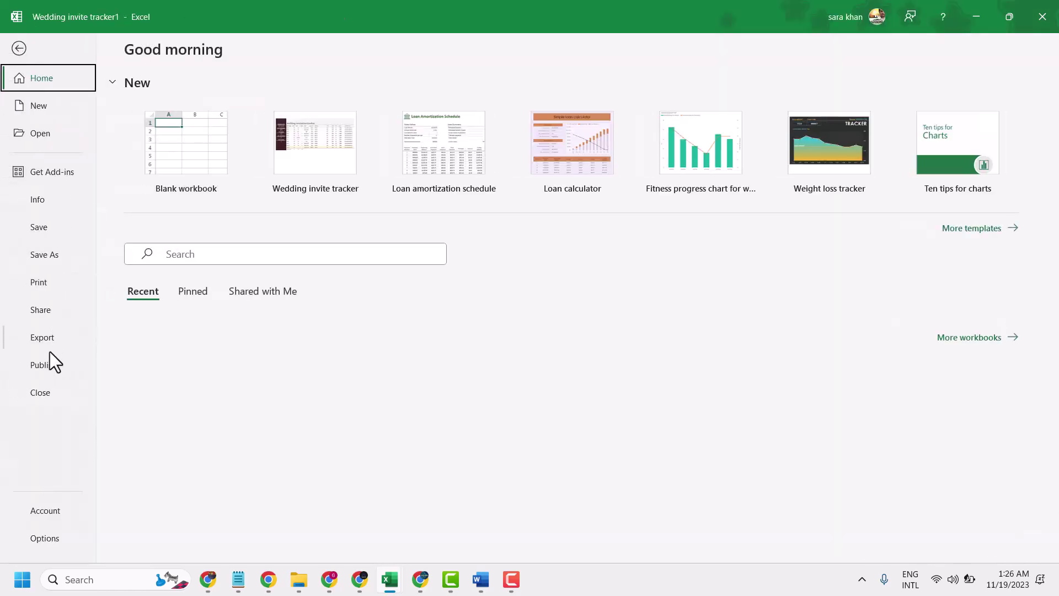
click(46, 284)
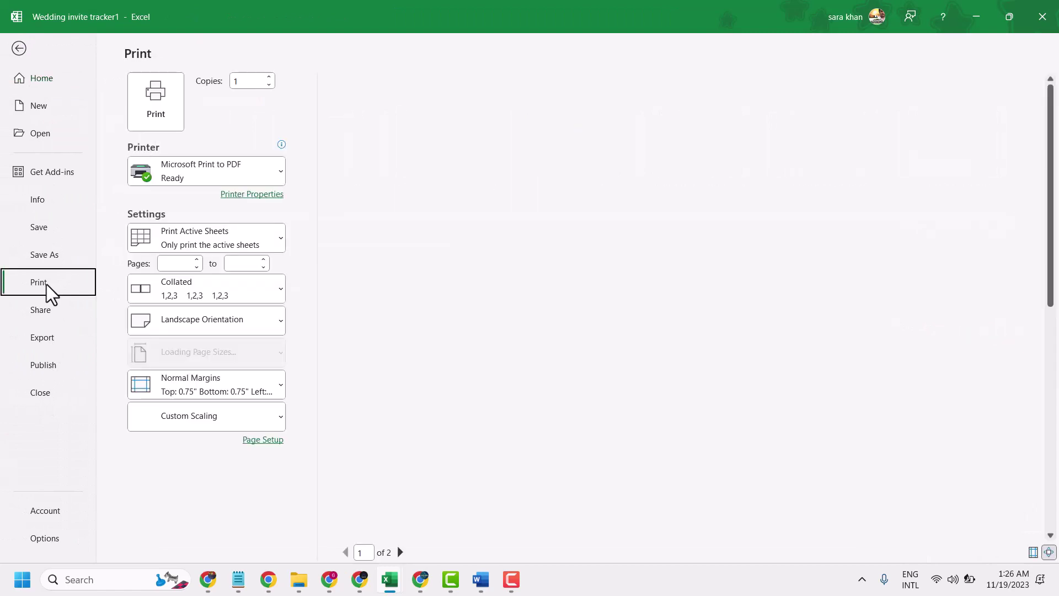
click(205, 414)
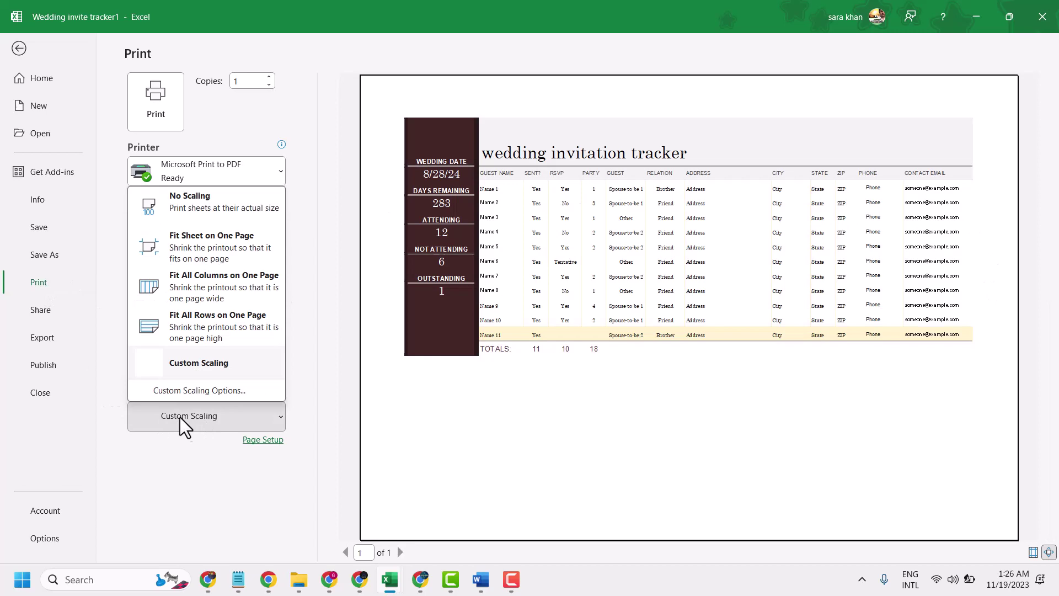
click(195, 247)
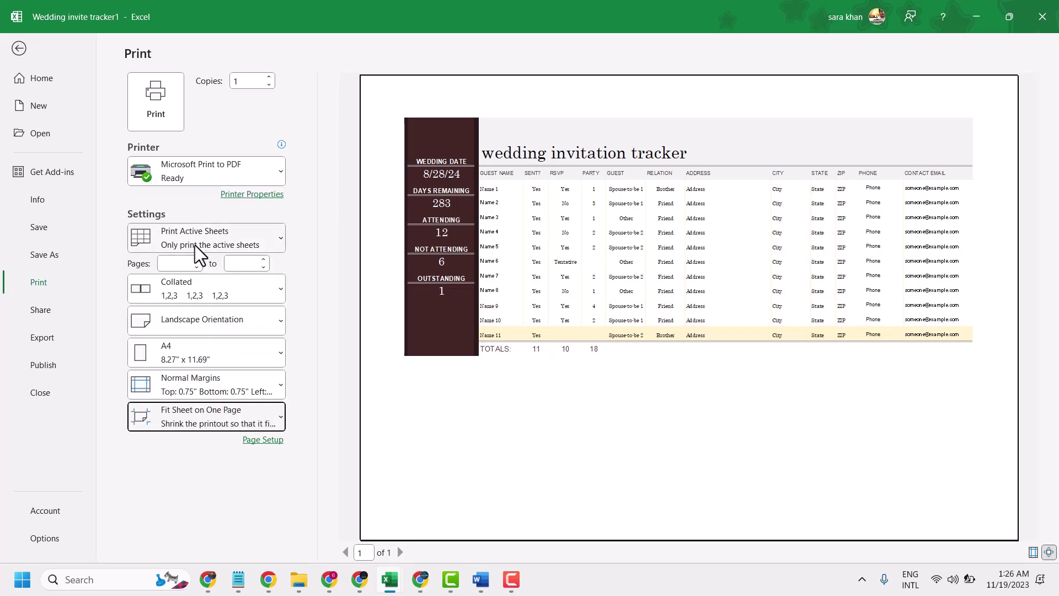
click(200, 416)
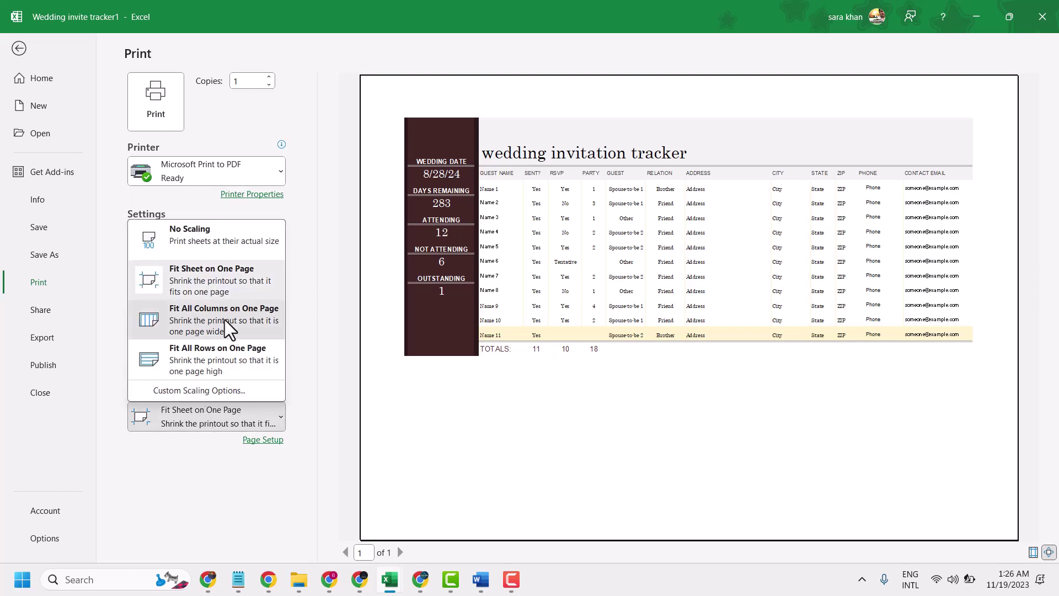
click(225, 321)
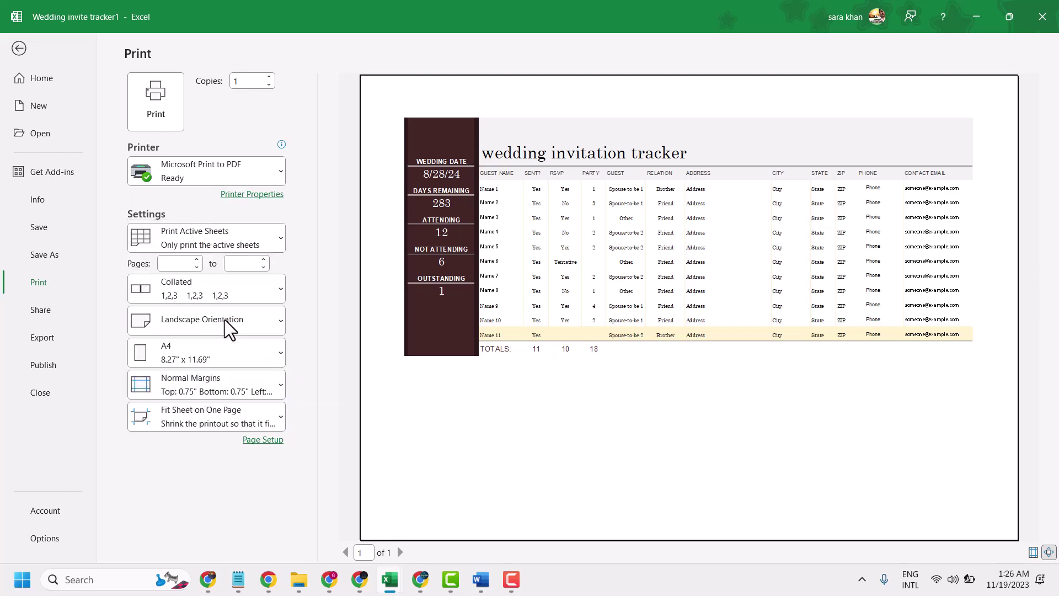
click(195, 421)
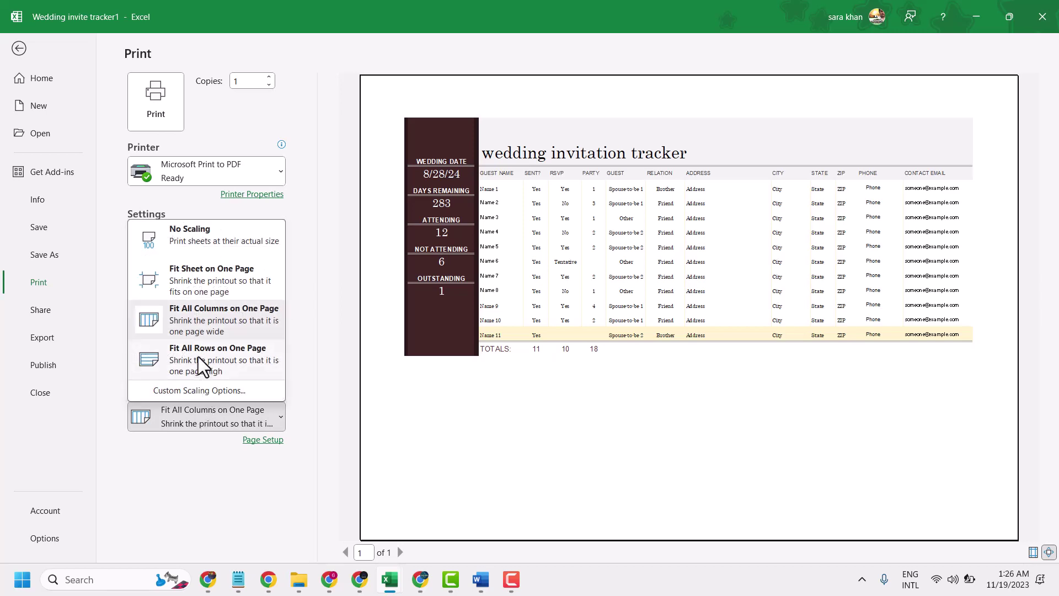
key(Escape)
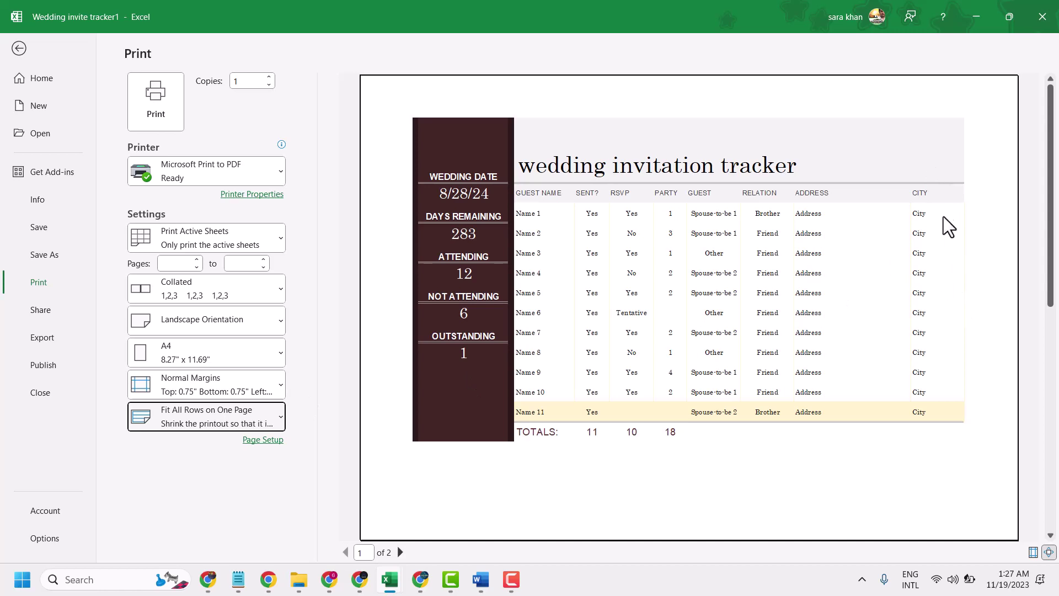
Check both printed pages, then return to page break preview and drag the page break right.
click(399, 552)
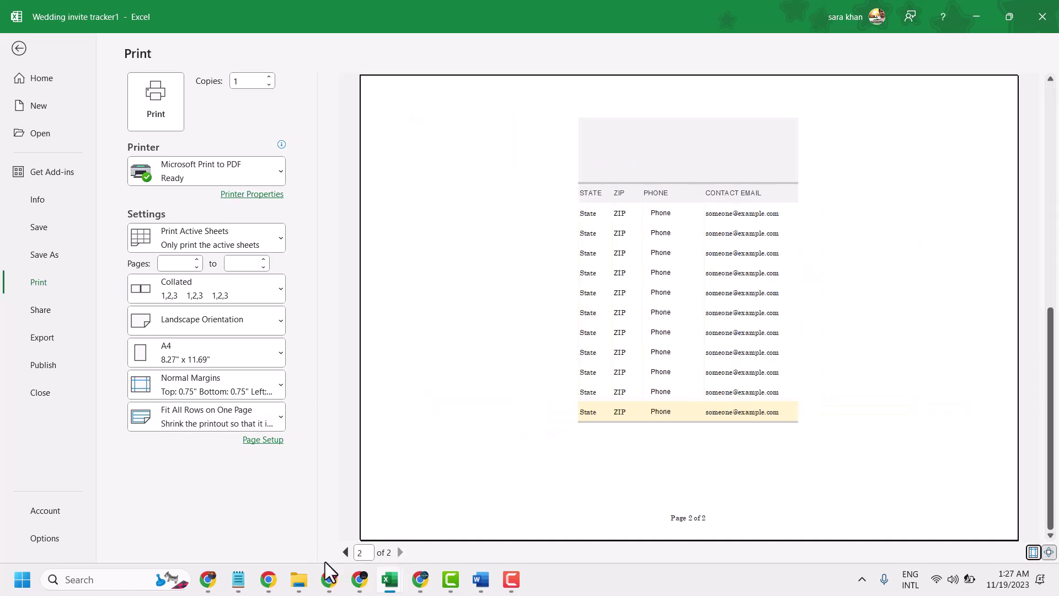
click(345, 552)
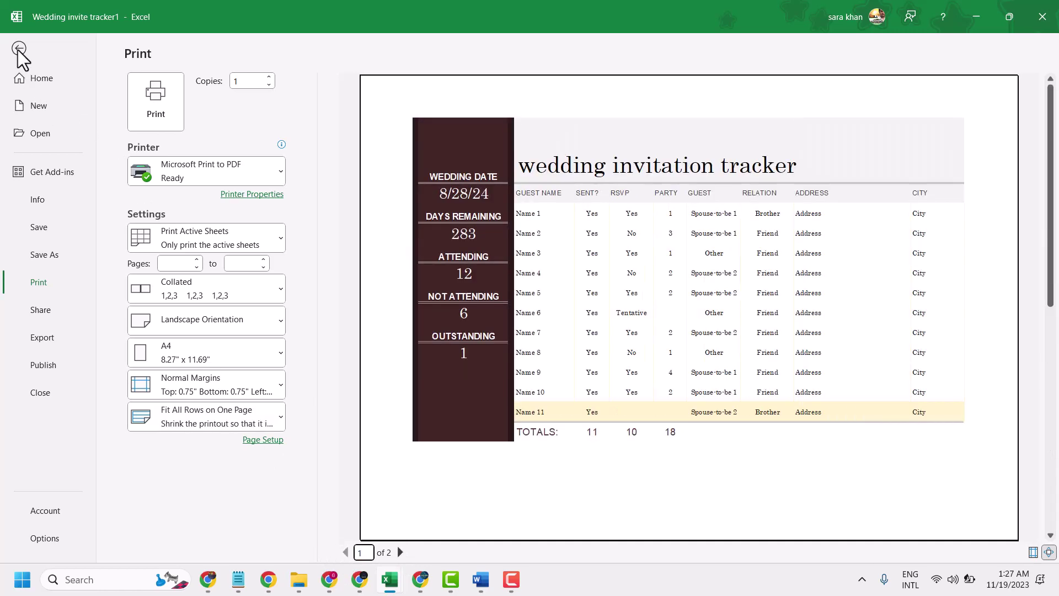
click(18, 49)
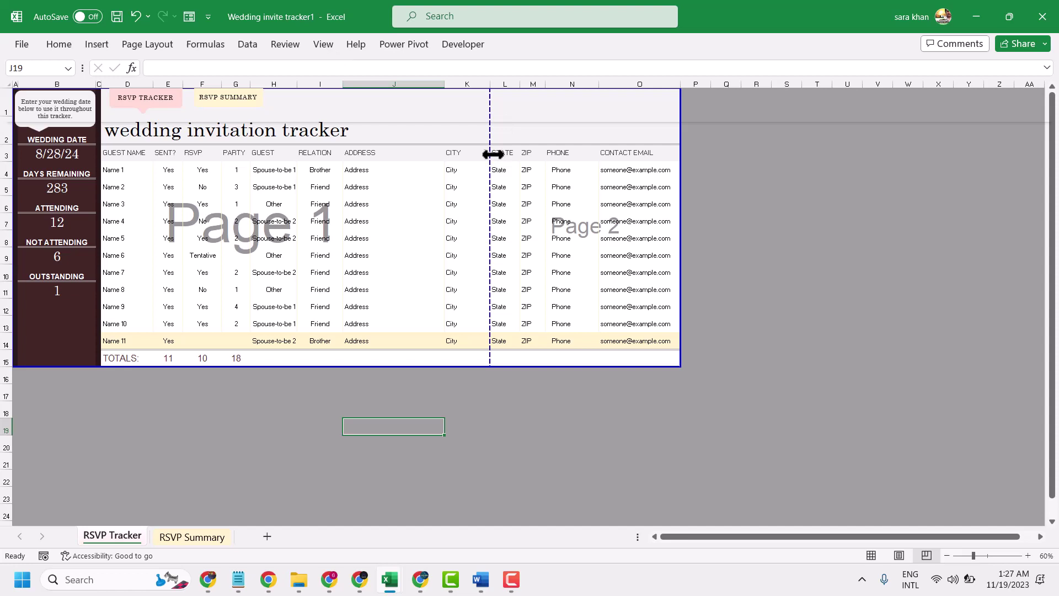
drag(491, 154, 667, 166)
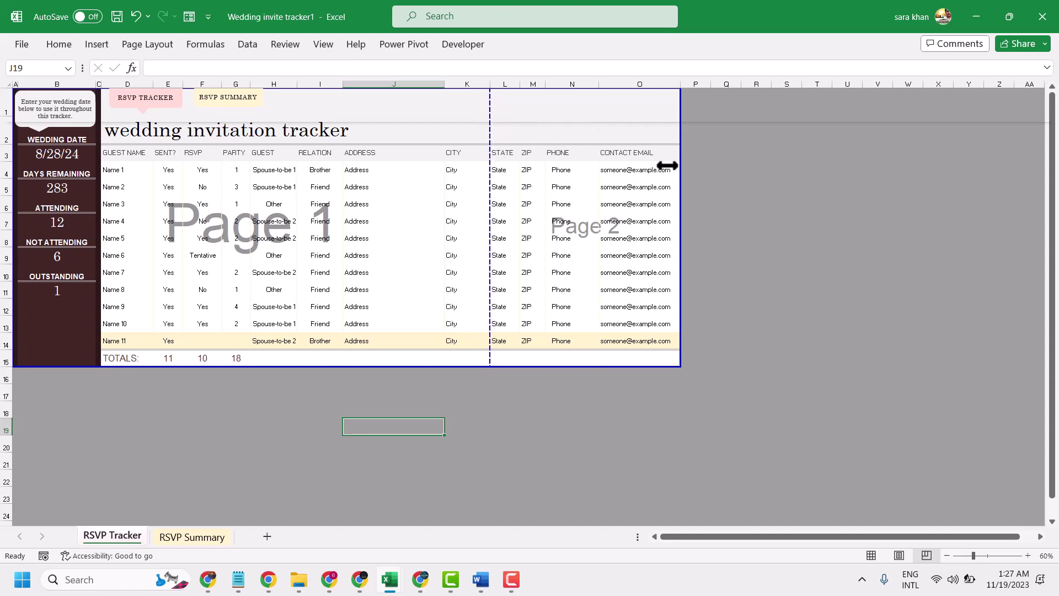